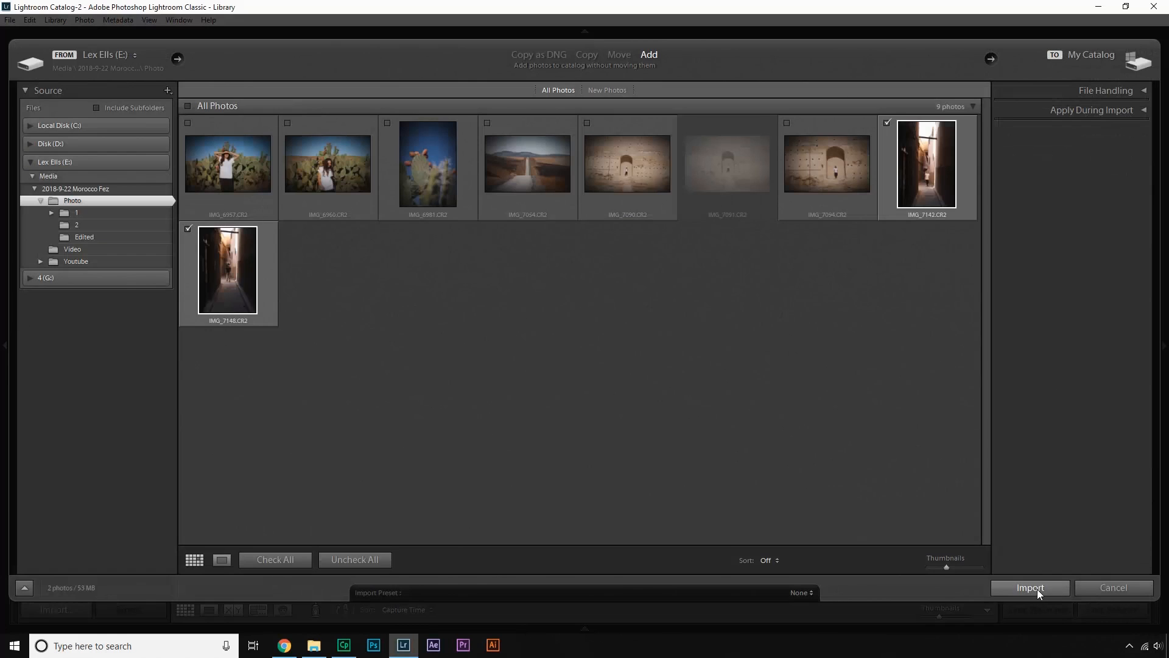
# Import the two checked alley photos into the catalog and open the second one for developing
pyautogui.click(1037, 588)
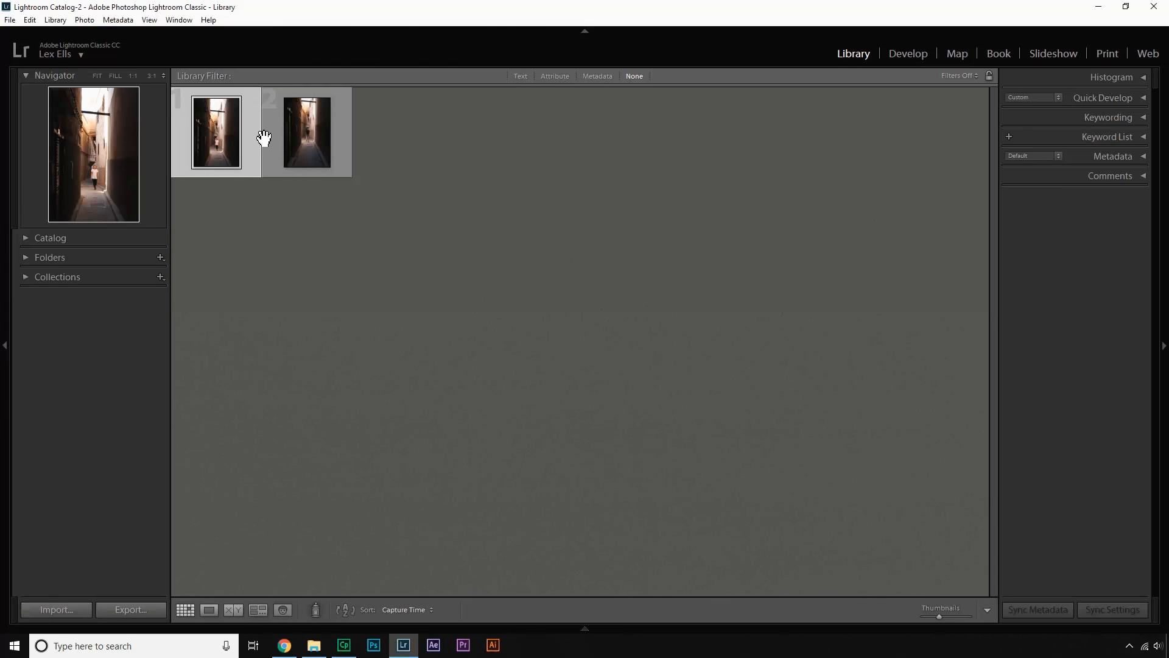
pyautogui.click(289, 135)
pyautogui.click(911, 54)
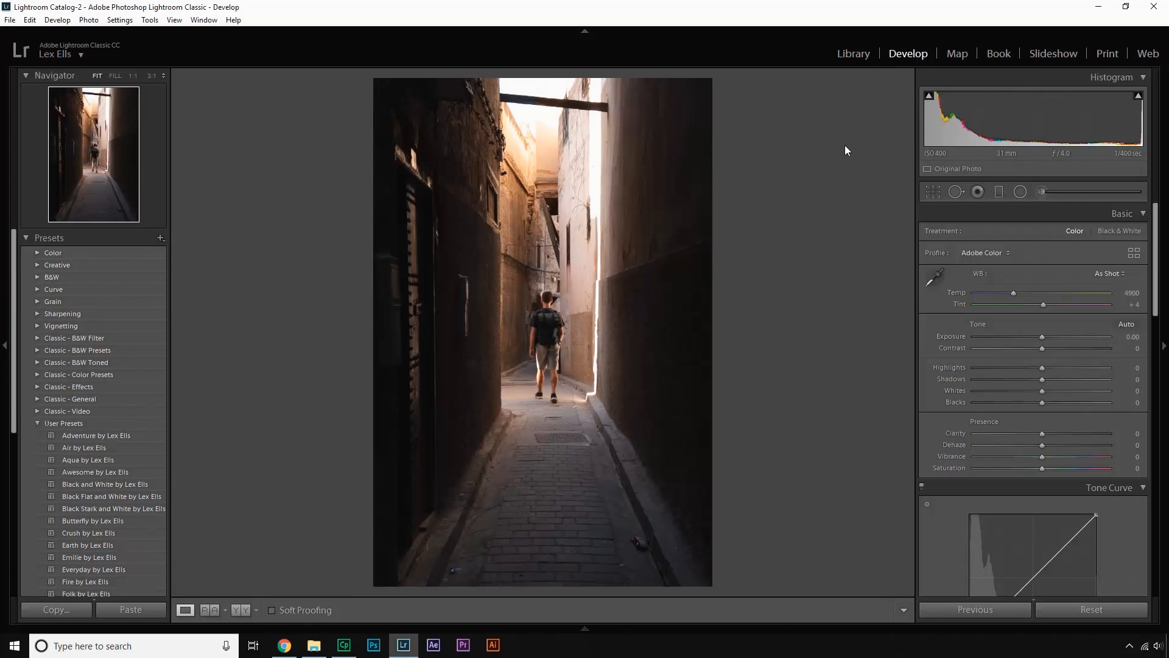
# Crop the alley photo to 4 x 5 / 8 x 10, rotate it 0.57 degrees and reposition it to keep the upper area
pyautogui.click(933, 192)
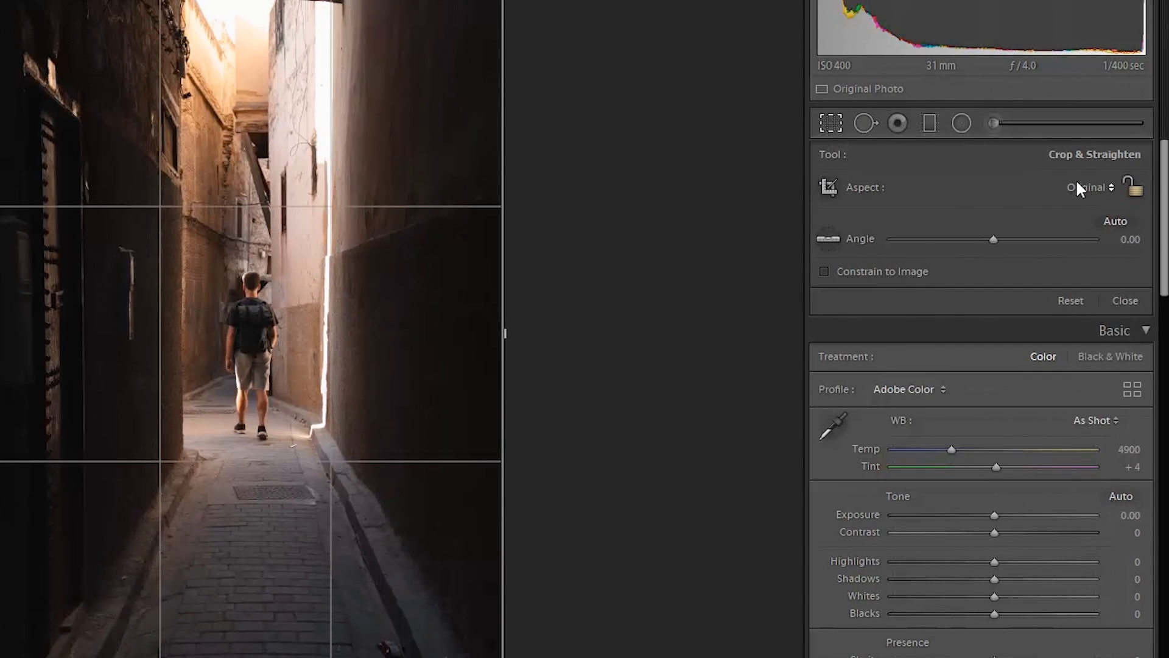
pyautogui.click(1100, 237)
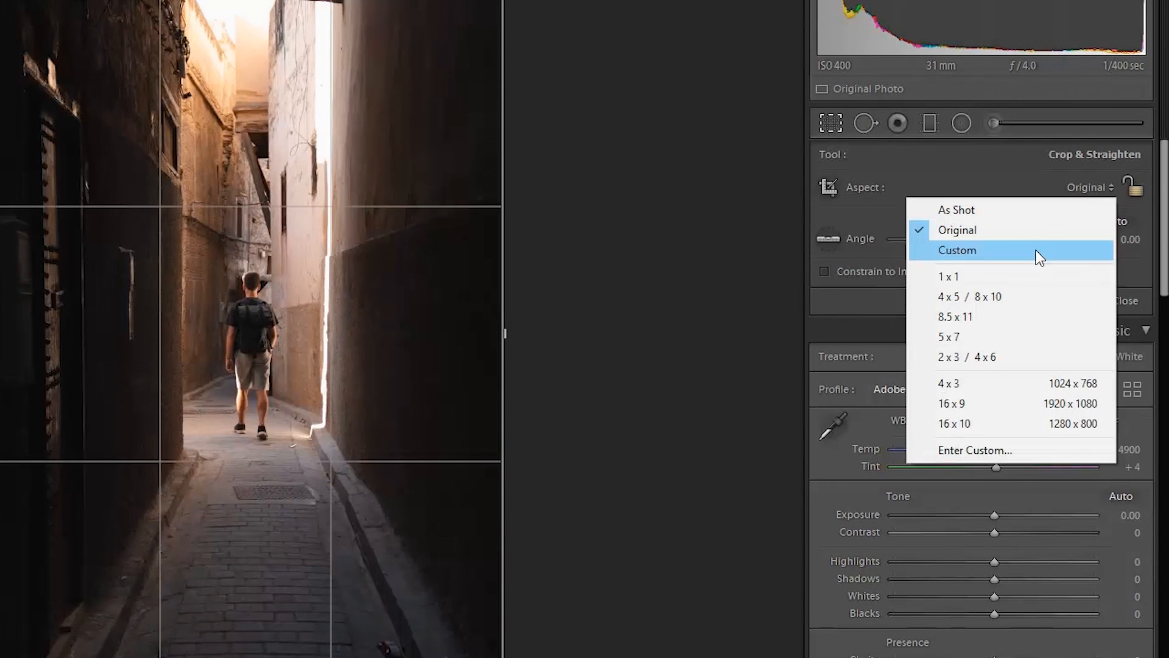
pyautogui.click(1029, 297)
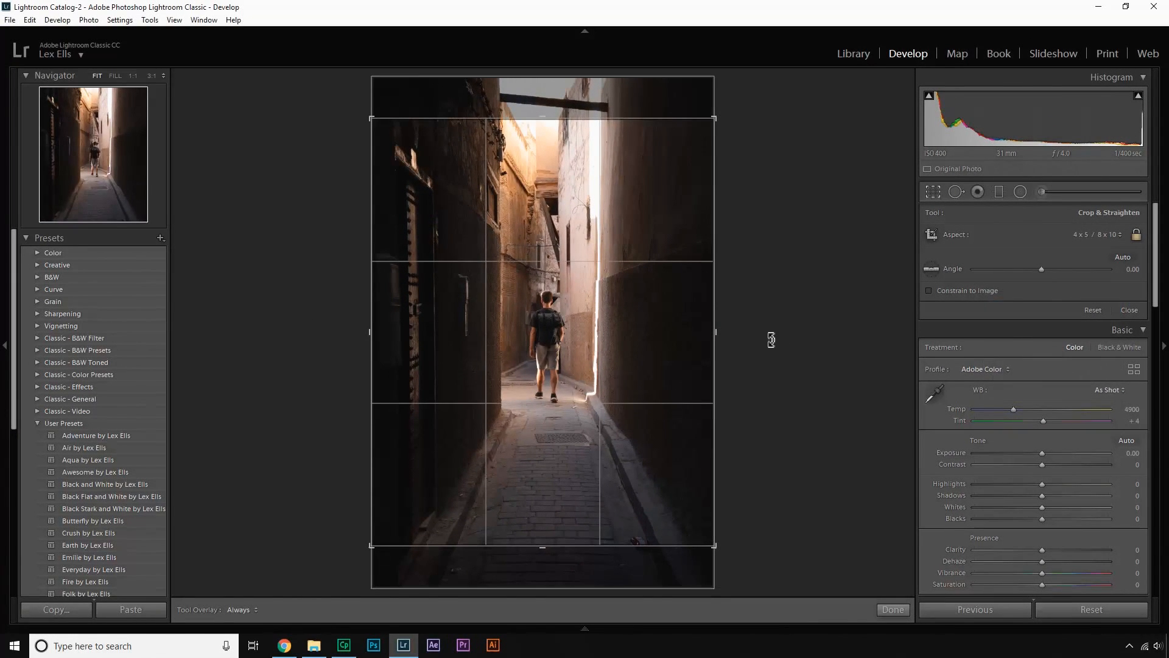
pyautogui.moveTo(771, 340); pyautogui.dragTo(799, 343)
pyautogui.moveTo(652, 332); pyautogui.dragTo(679, 379)
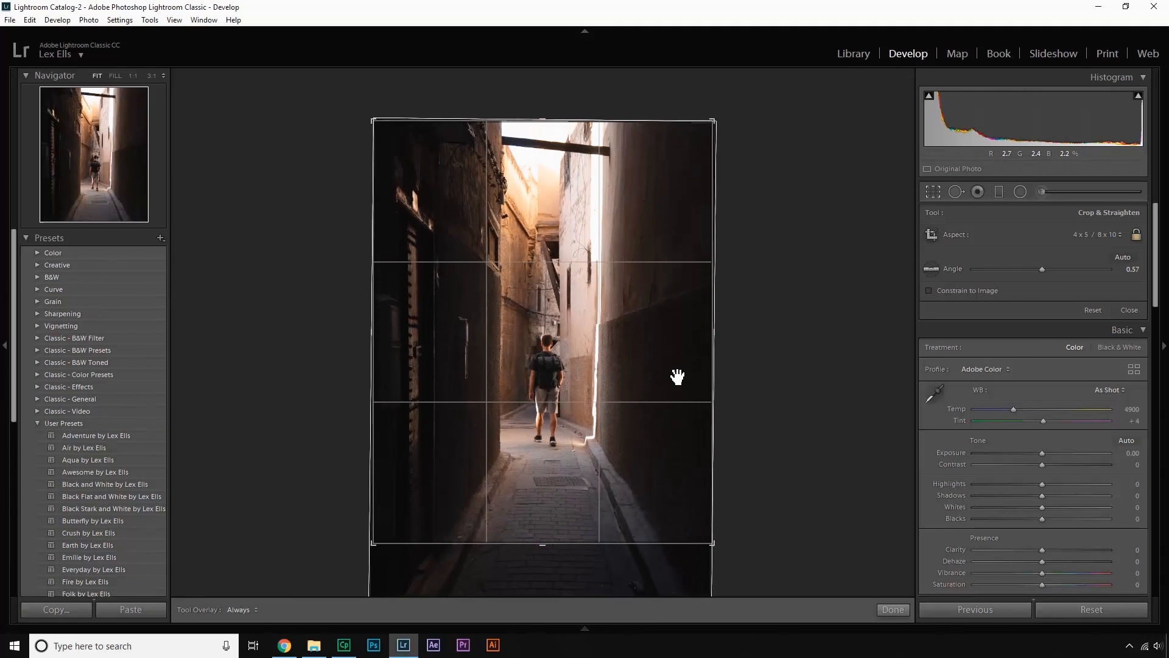
pyautogui.click(887, 614)
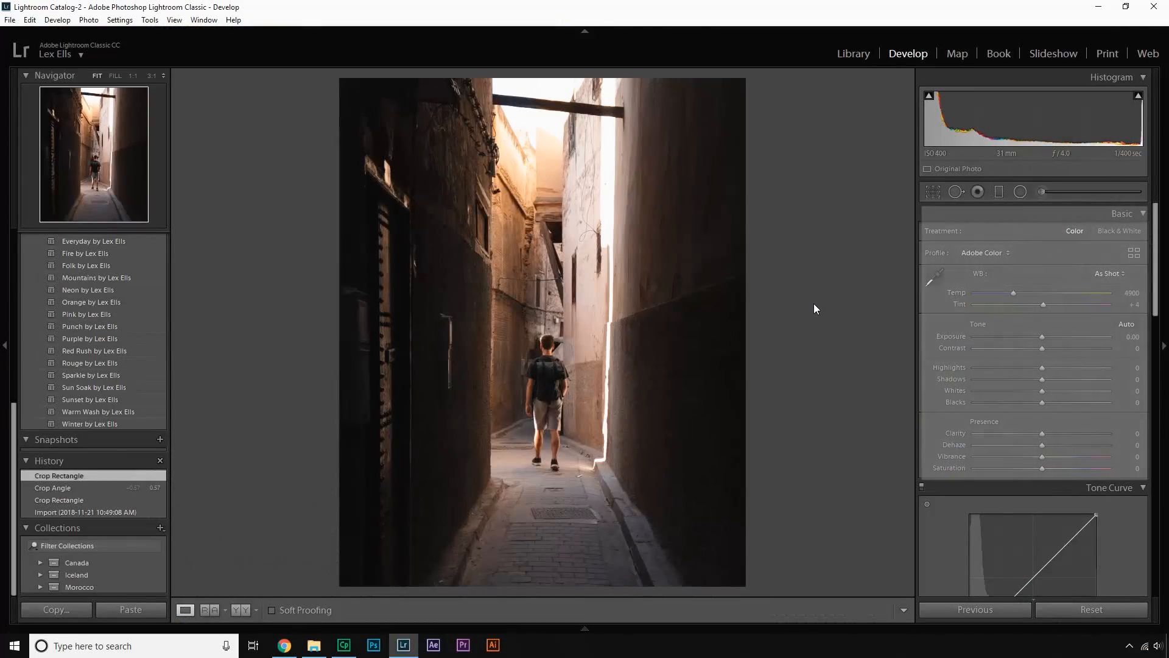
# Try a white balance sampled from the shaded alley wall and the automatic tone settings, undoing each
pyautogui.click(934, 277)
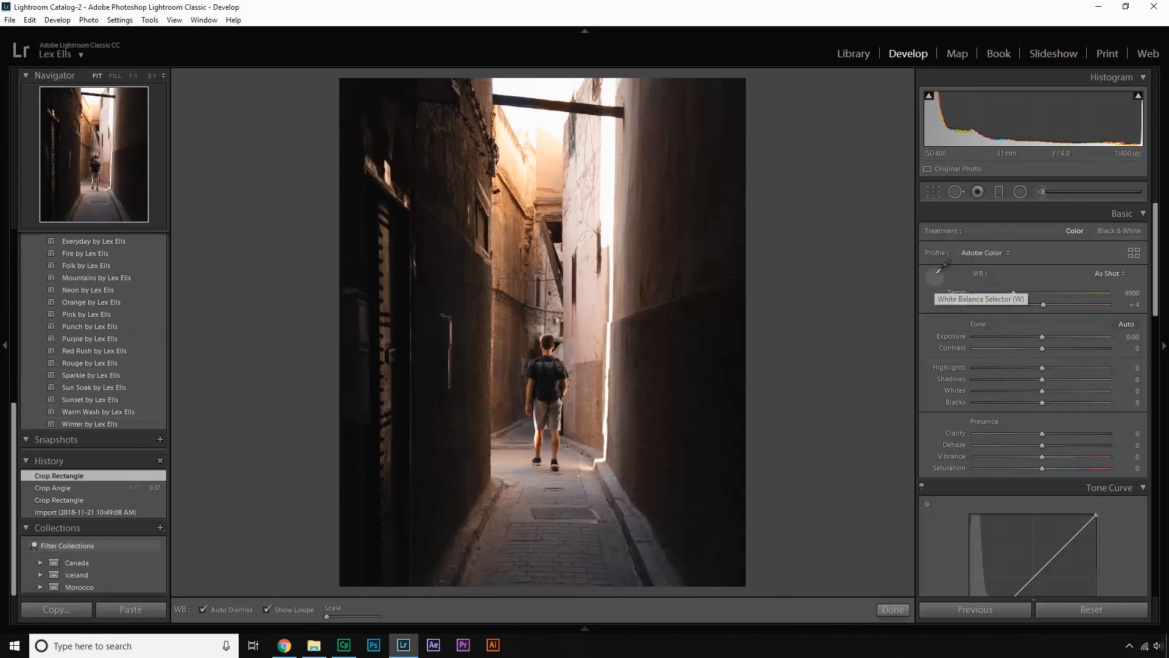
pyautogui.click(637, 269)
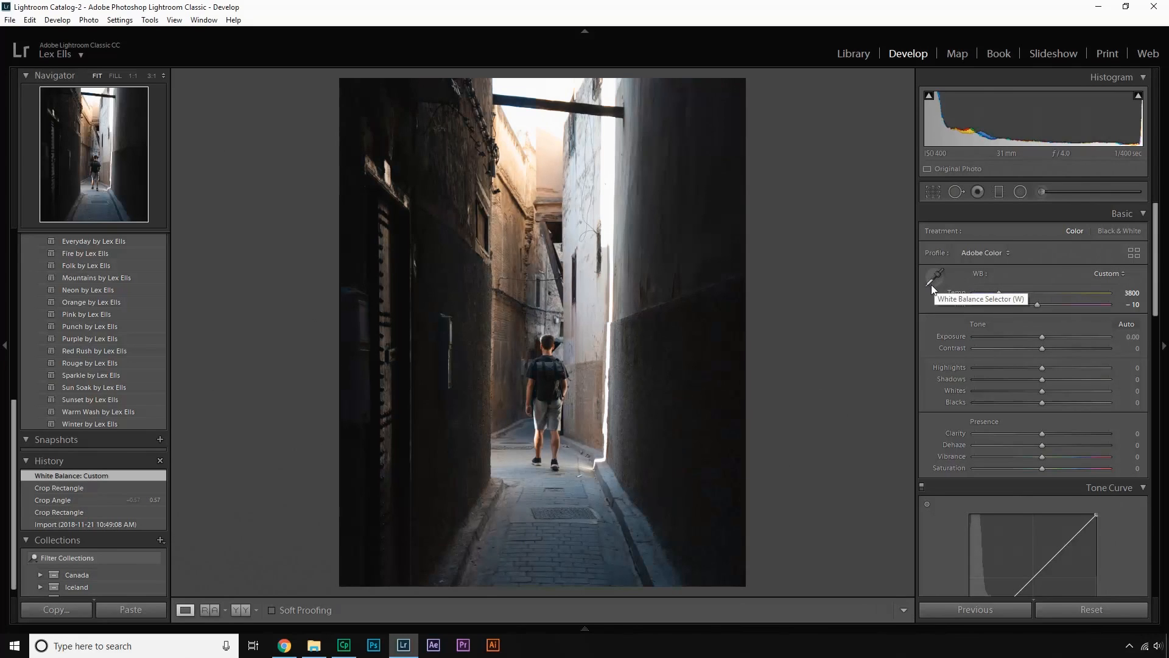
pyautogui.hotkey('ctrl', 'z')
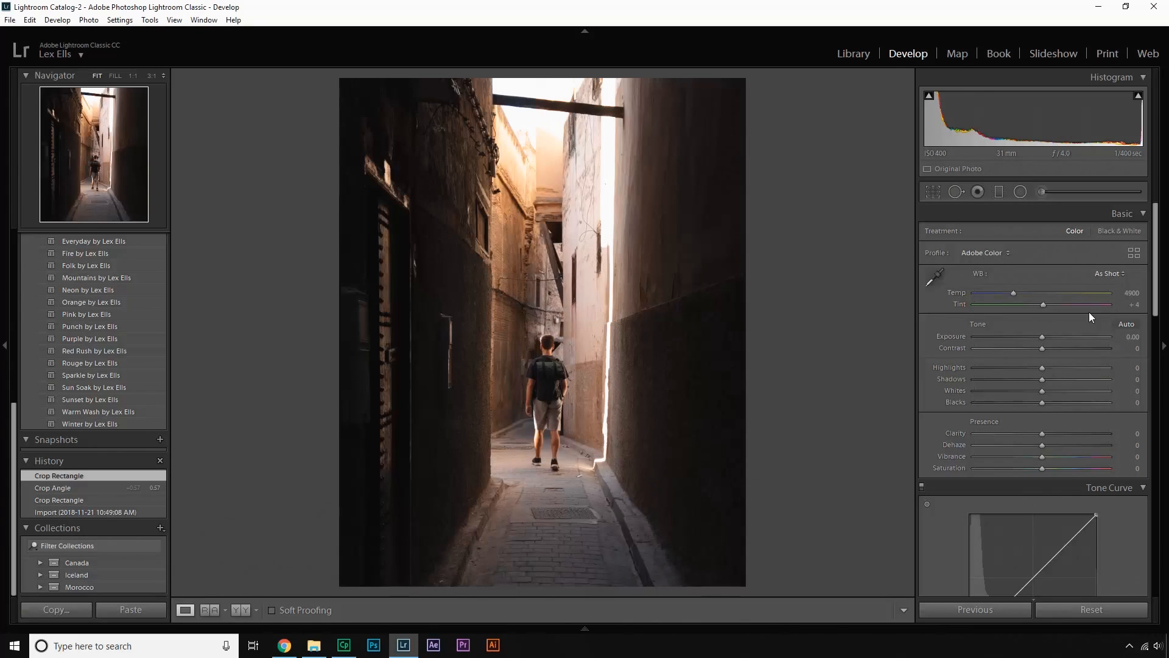
pyautogui.click(1125, 325)
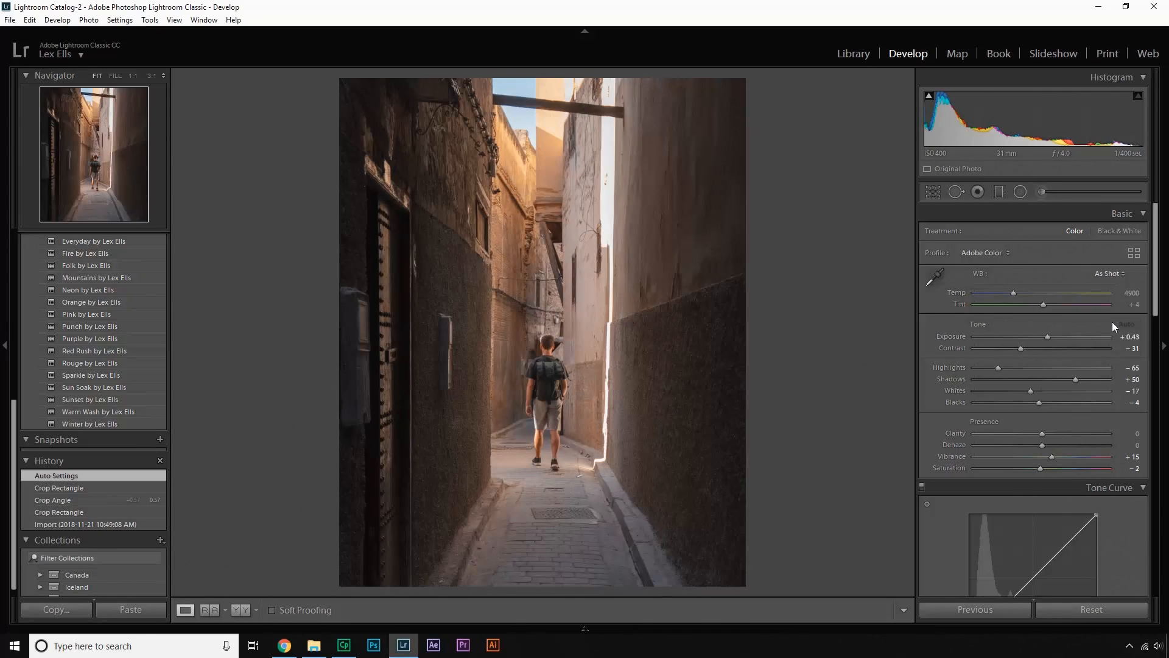
pyautogui.hotkey('ctrl', 'z')
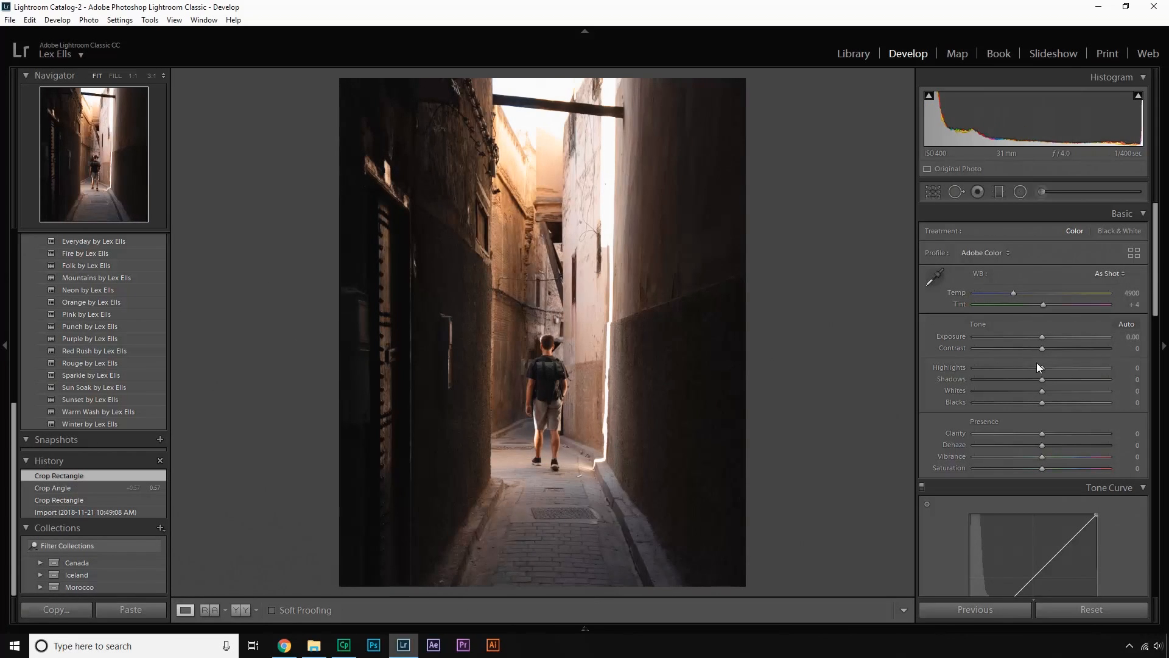
# Set Highlights to -30 and Shadows to +49
pyautogui.moveTo(1040, 369); pyautogui.dragTo(1021, 372)
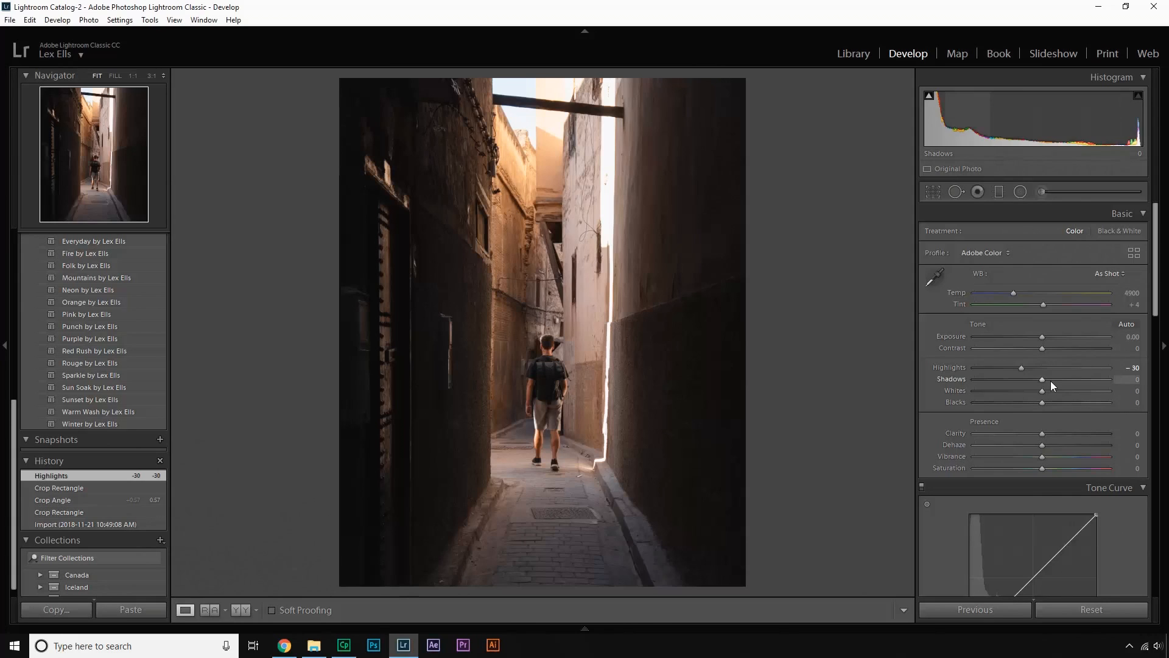
pyautogui.moveTo(1049, 379); pyautogui.dragTo(1074, 384)
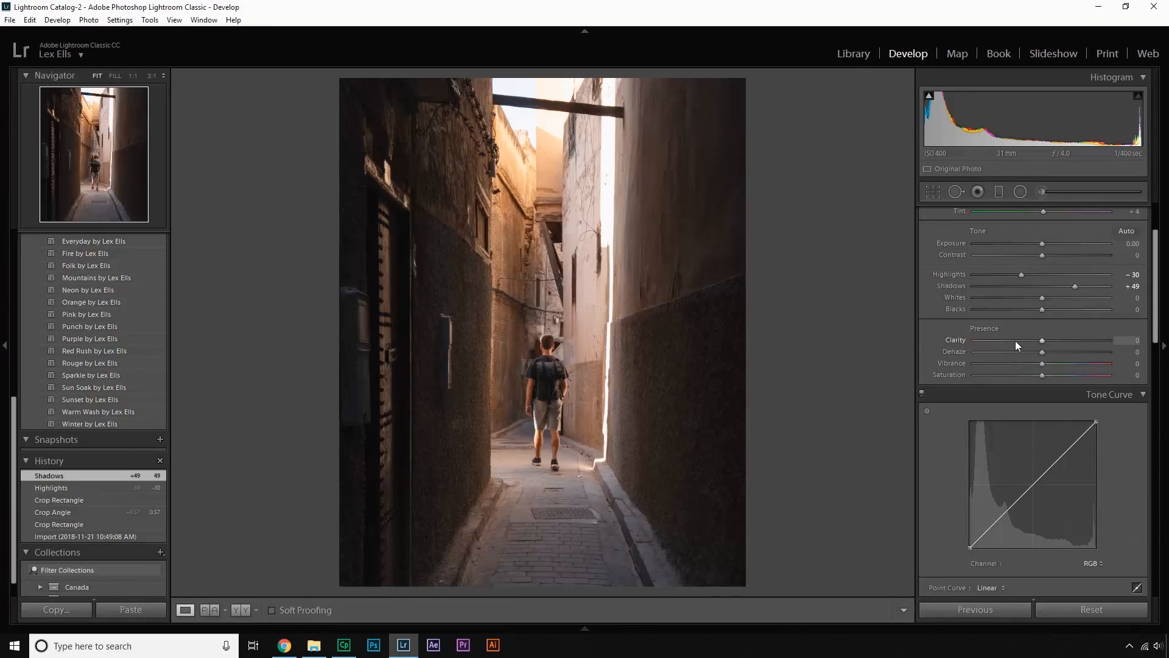
# Try Clarity at -84 and reset it to its default
pyautogui.moveTo(1048, 340); pyautogui.dragTo(985, 353)
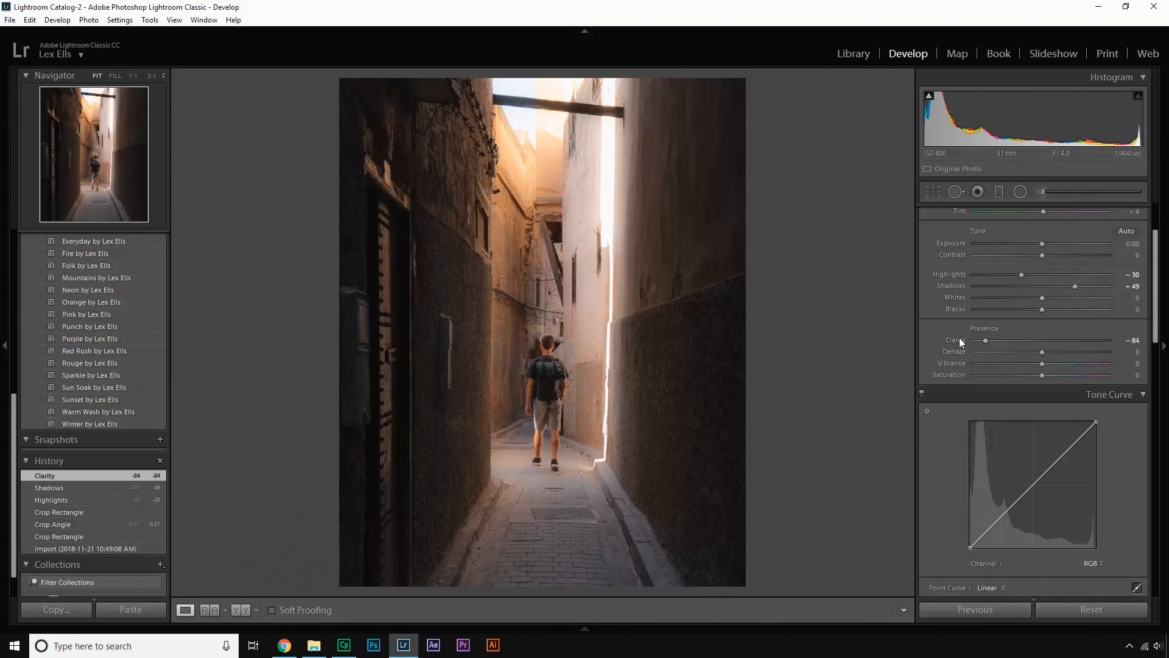
pyautogui.doubleClick(959, 340)
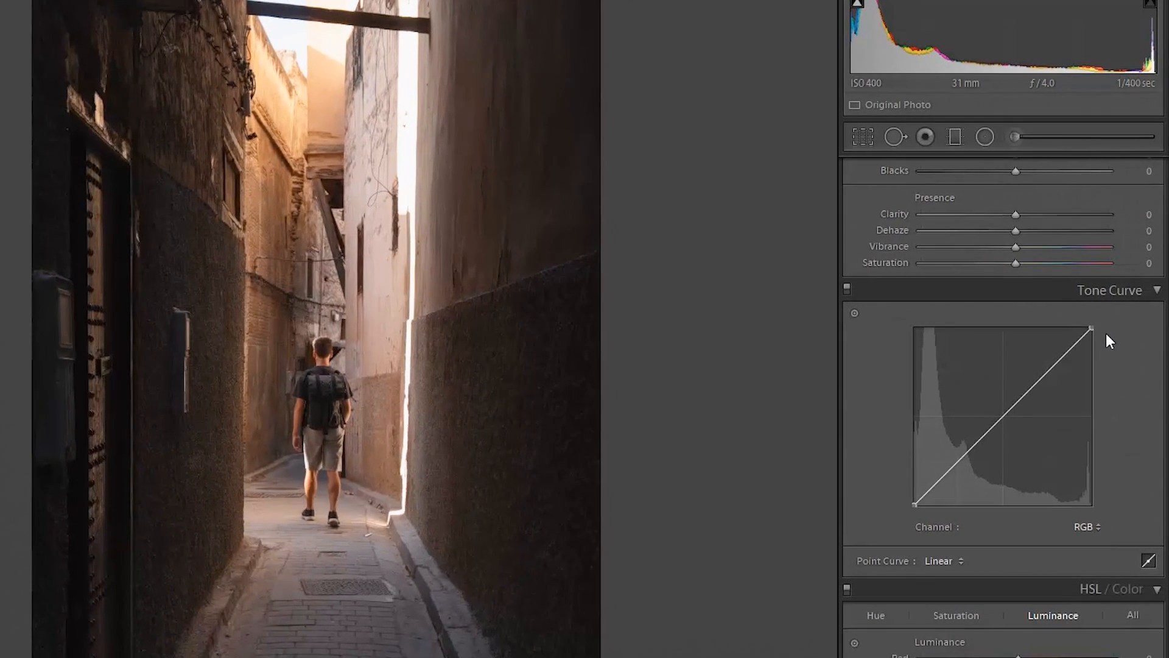
# Shape the RGB point curve into an S-curve by lowering the shadow point and raising the highlight point
pyautogui.moveTo(968, 453); pyautogui.dragTo(966, 465)
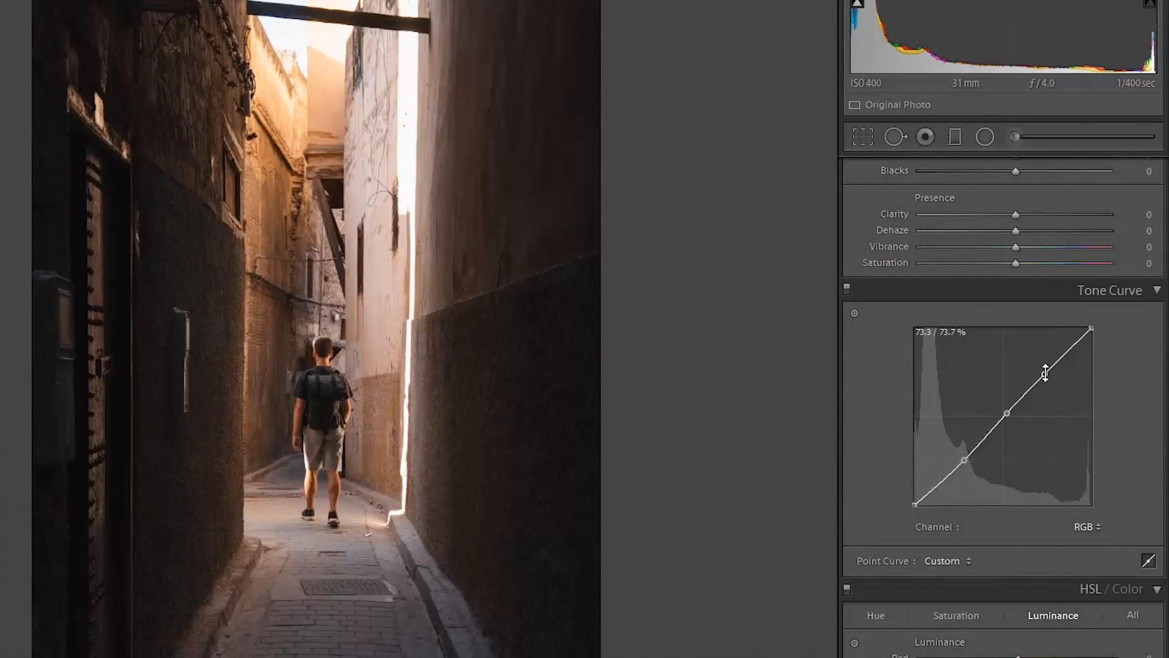
pyautogui.moveTo(963, 460); pyautogui.dragTo(965, 467)
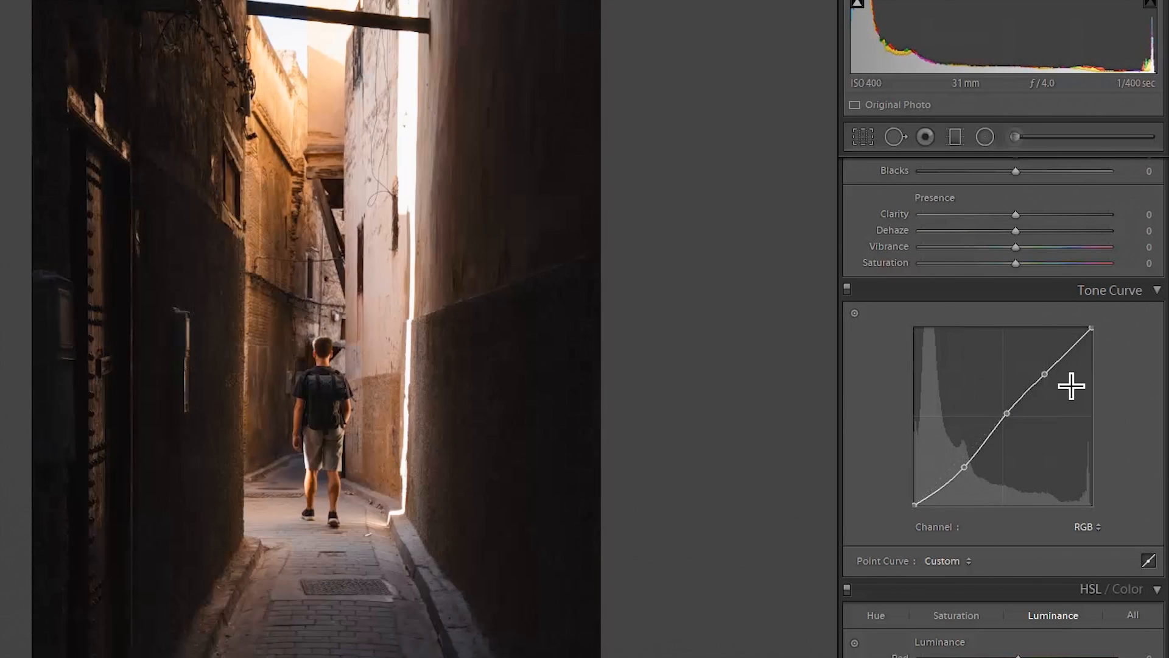
pyautogui.moveTo(1045, 374); pyautogui.dragTo(1045, 367)
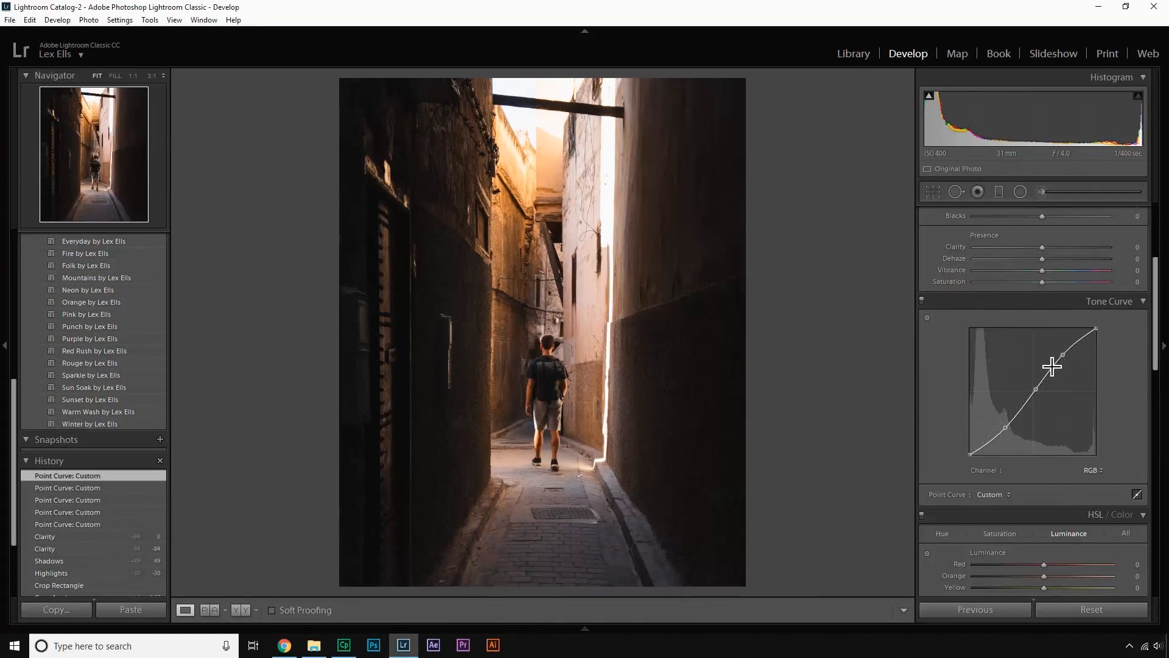
# Fade the tone curve by lifting the black point and lowering the white point, and soften its shadow and highlight points
pyautogui.moveTo(970, 454); pyautogui.dragTo(969, 453)
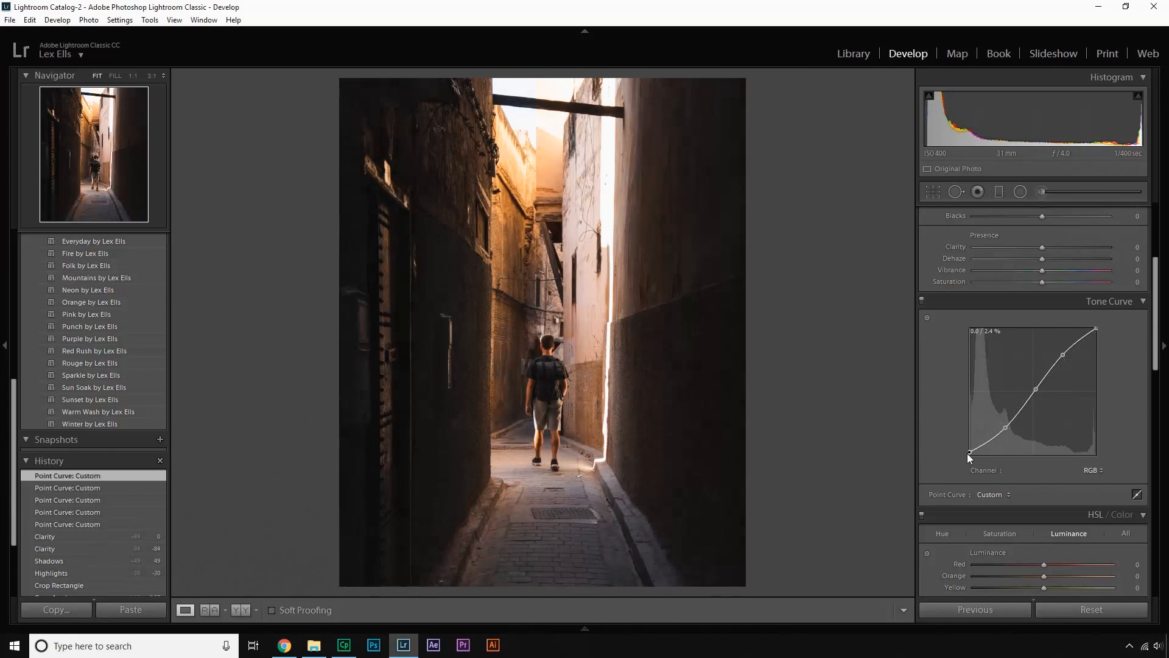
pyautogui.moveTo(967, 453)
pyautogui.mouseDown()
pyautogui.moveTo(962, 441)
pyautogui.moveTo(959, 450)
pyautogui.mouseUp()
pyautogui.moveTo(1096, 328); pyautogui.dragTo(1101, 332)
pyautogui.moveTo(1006, 430); pyautogui.dragTo(1003, 426)
pyautogui.moveTo(1061, 352); pyautogui.dragTo(1064, 357)
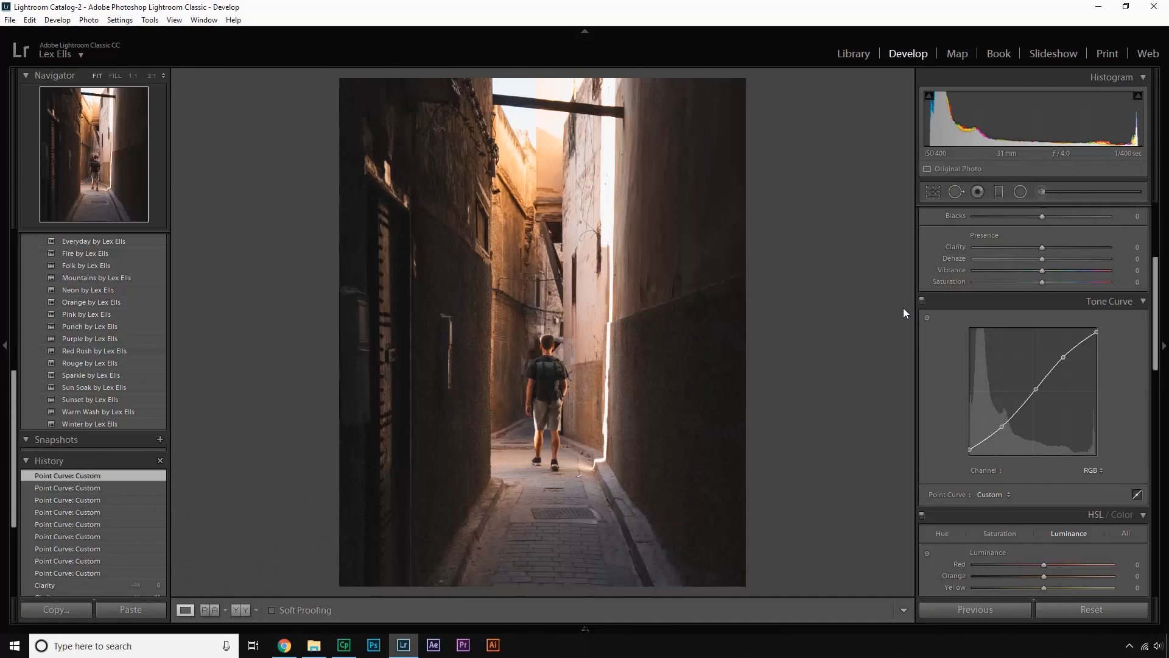
# Compare the photo with the tone curve adjustment switched off and on
pyautogui.click(923, 302)
pyautogui.click(923, 302)
pyautogui.click(921, 300)
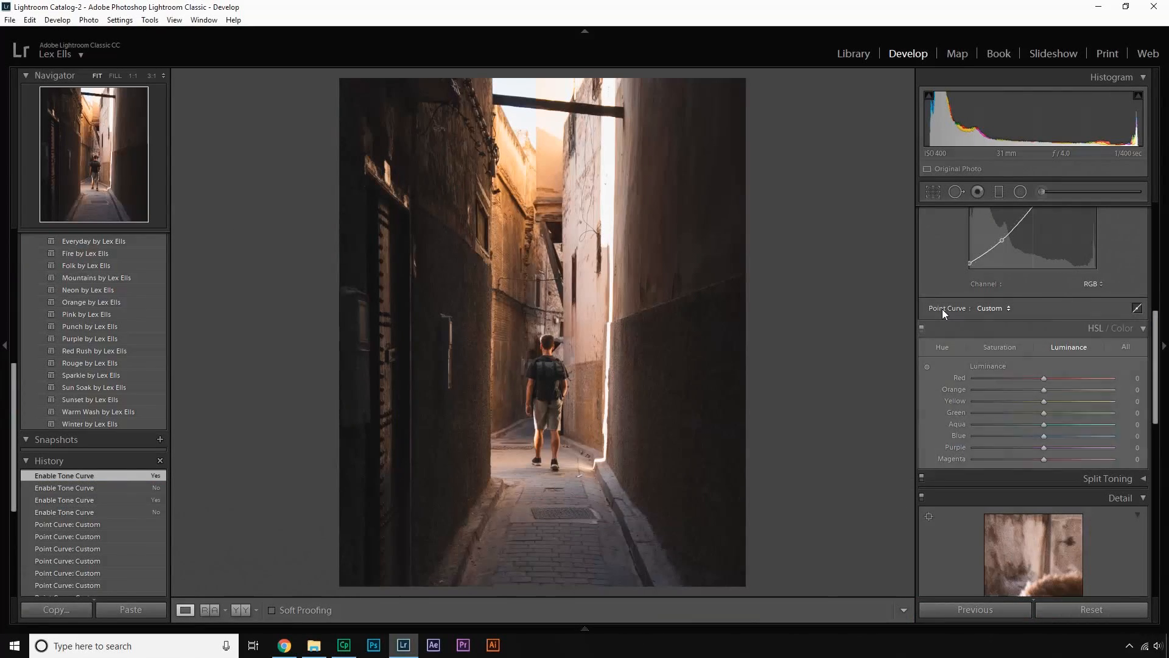
# Test the HSL orange saturation at +100 and -100, and set it to 15
pyautogui.click(941, 347)
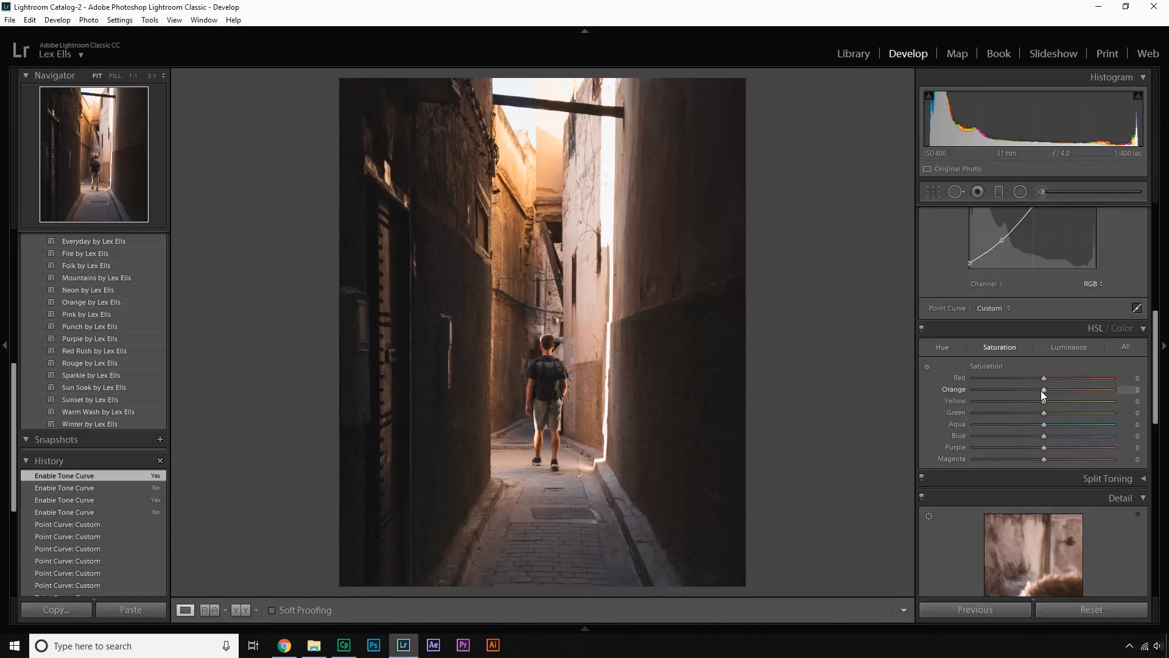
pyautogui.moveTo(1065, 387); pyautogui.dragTo(1165, 392)
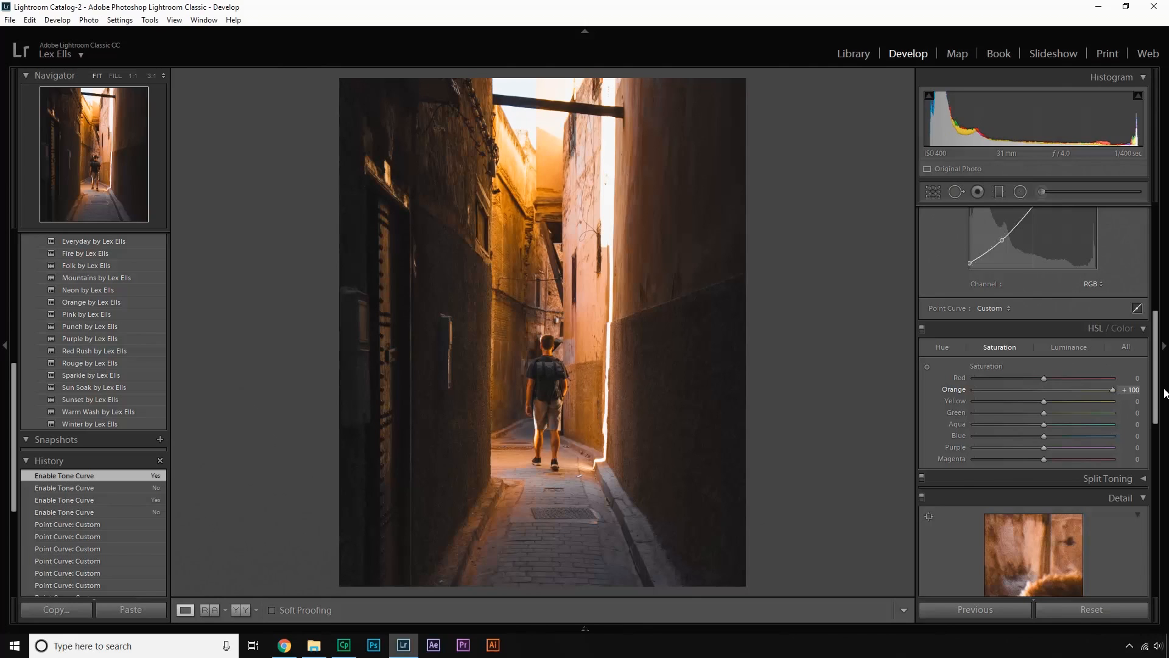
pyautogui.moveTo(1164, 393); pyautogui.dragTo(916, 387)
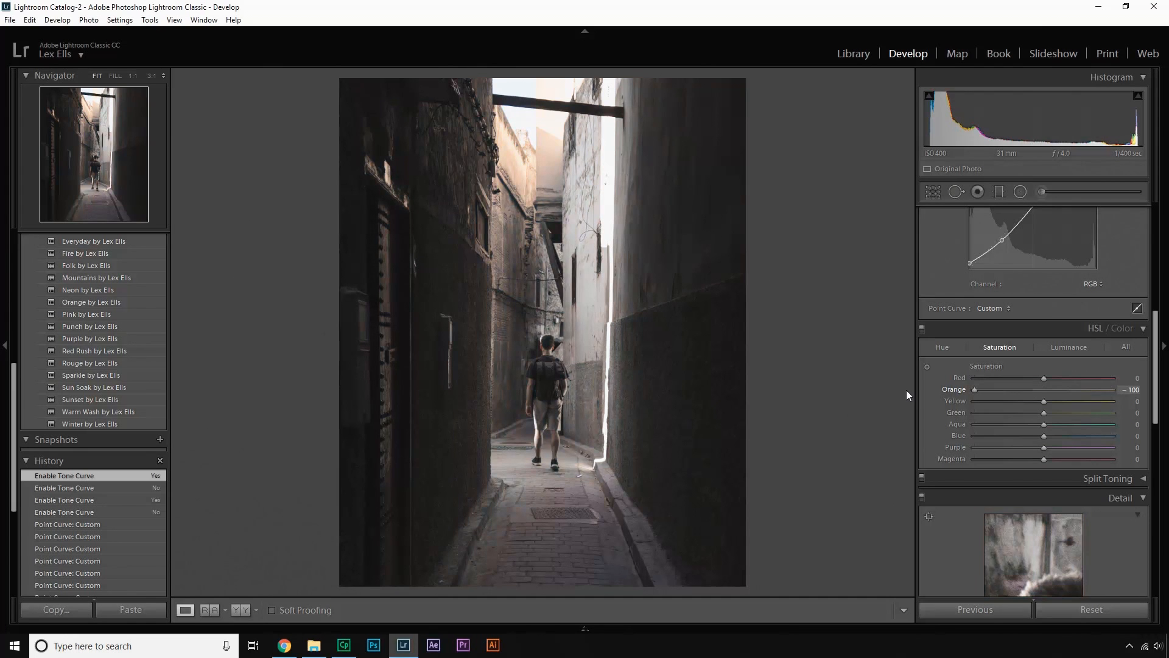
pyautogui.moveTo(974, 390); pyautogui.dragTo(1035, 397)
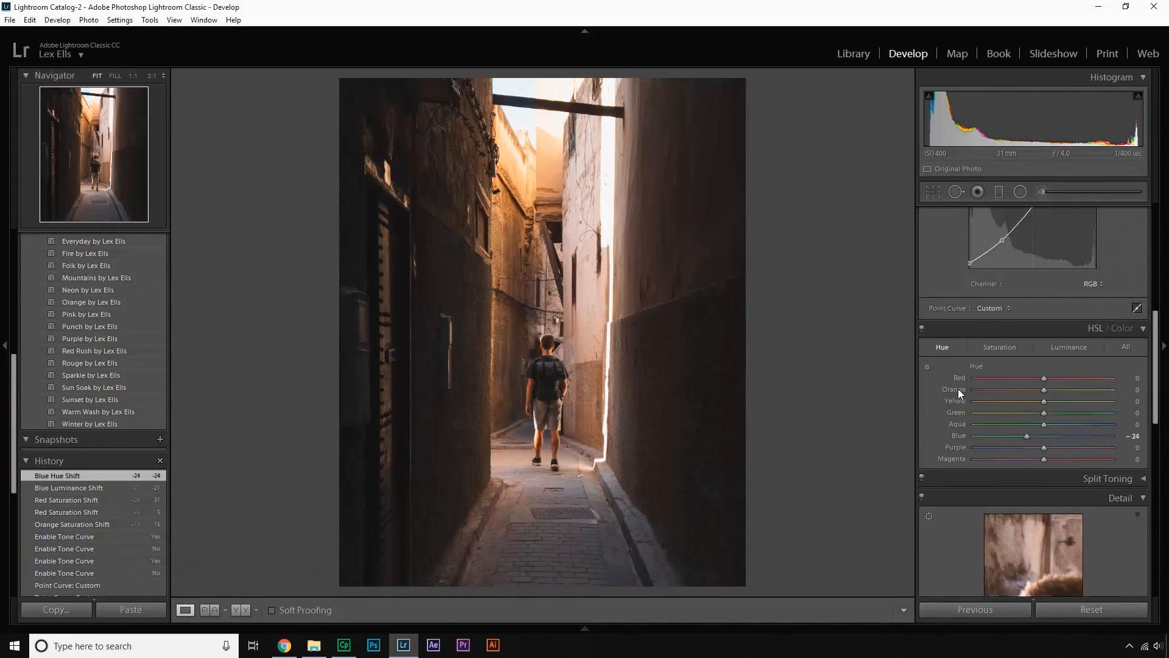
# Set the calibration hues to +20 for Red Primary, +34 for Green Primary and -24 for Blue Primary
pyautogui.scroll(-5, 955, 395)
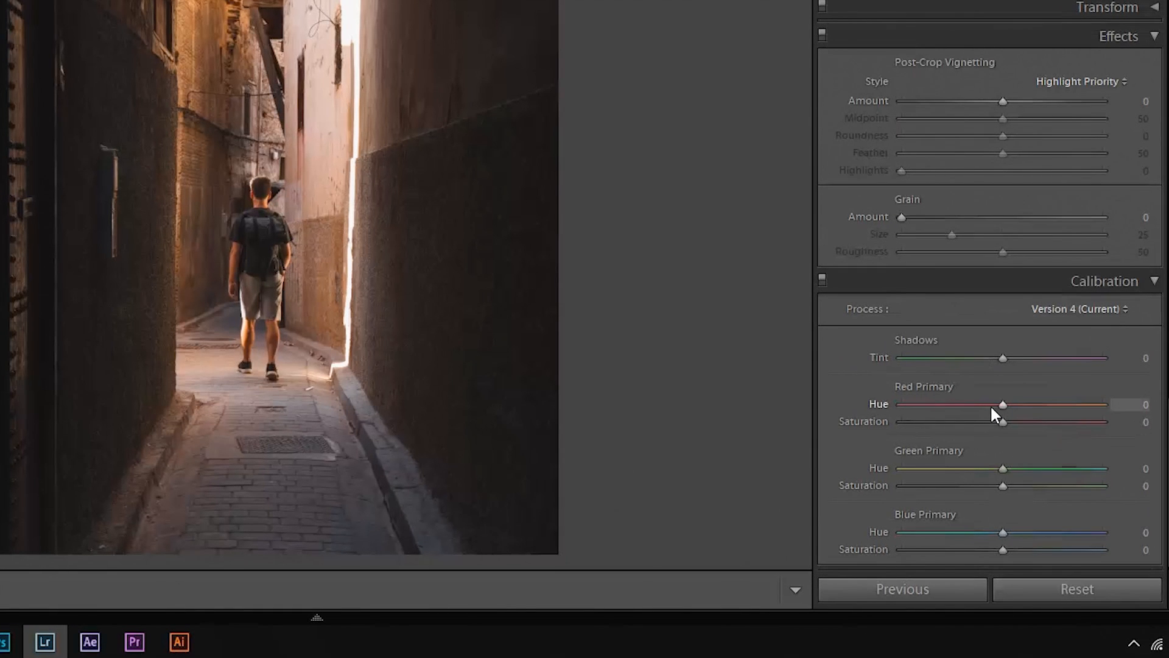
pyautogui.moveTo(1006, 404); pyautogui.dragTo(1022, 405)
pyautogui.click(1012, 469)
pyautogui.moveTo(1012, 469); pyautogui.dragTo(1035, 469)
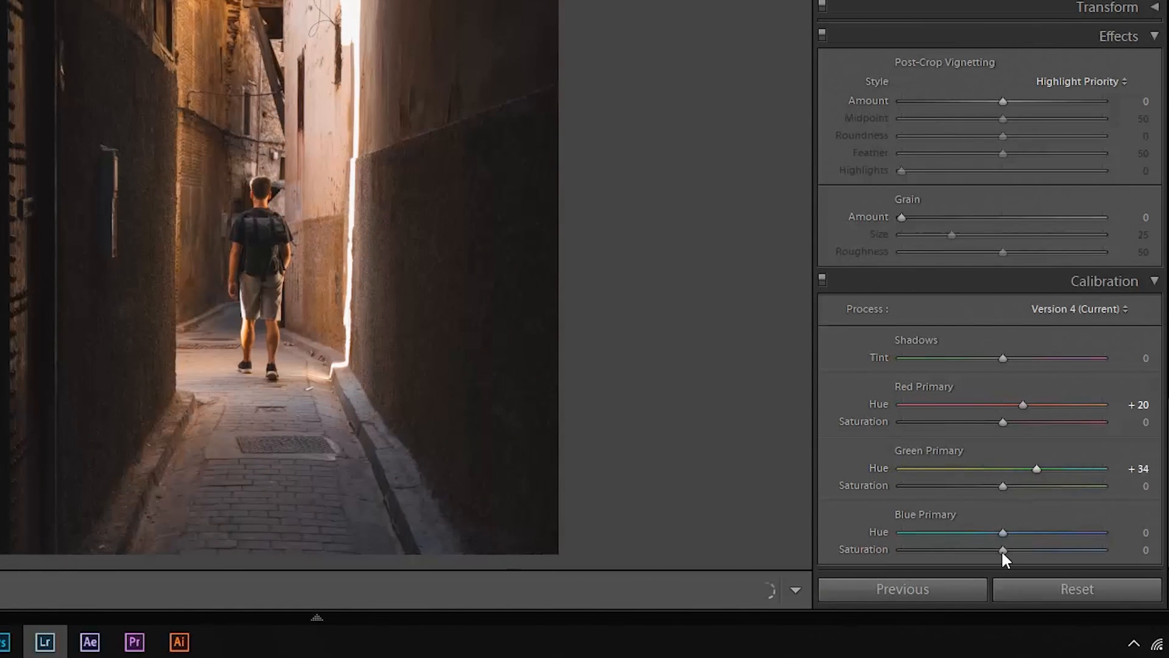
pyautogui.moveTo(981, 531); pyautogui.dragTo(973, 530)
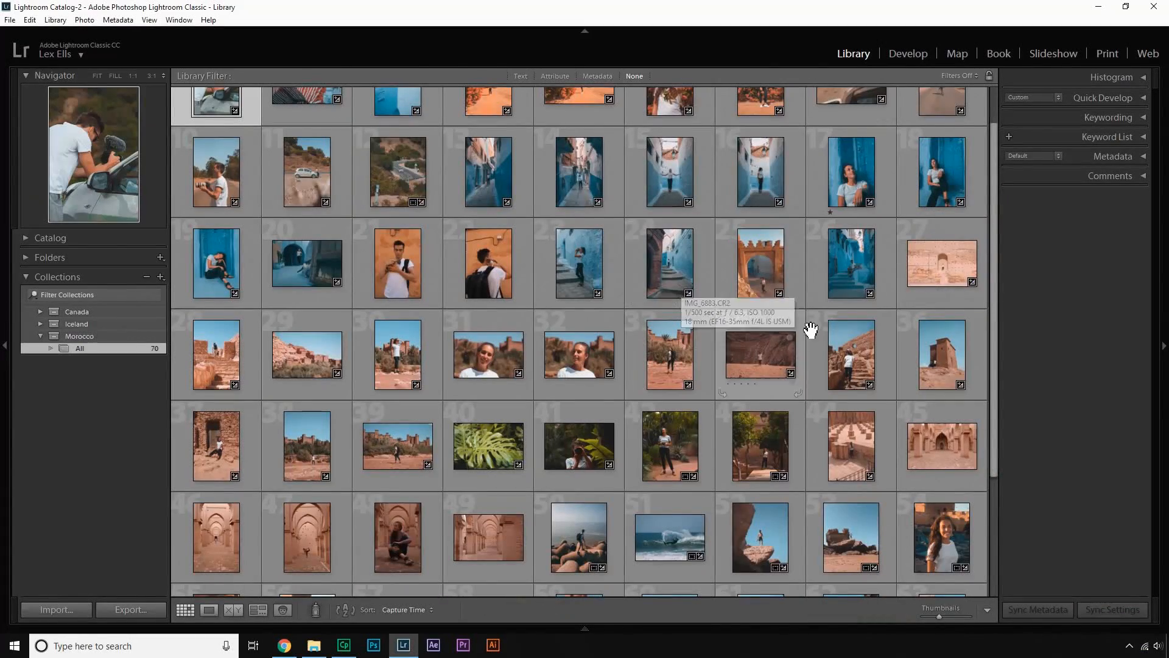
# Open the Morocco photo of the woman climbing stone steps for developing and compare its before and after versions
pyautogui.click(839, 346)
pyautogui.click(907, 56)
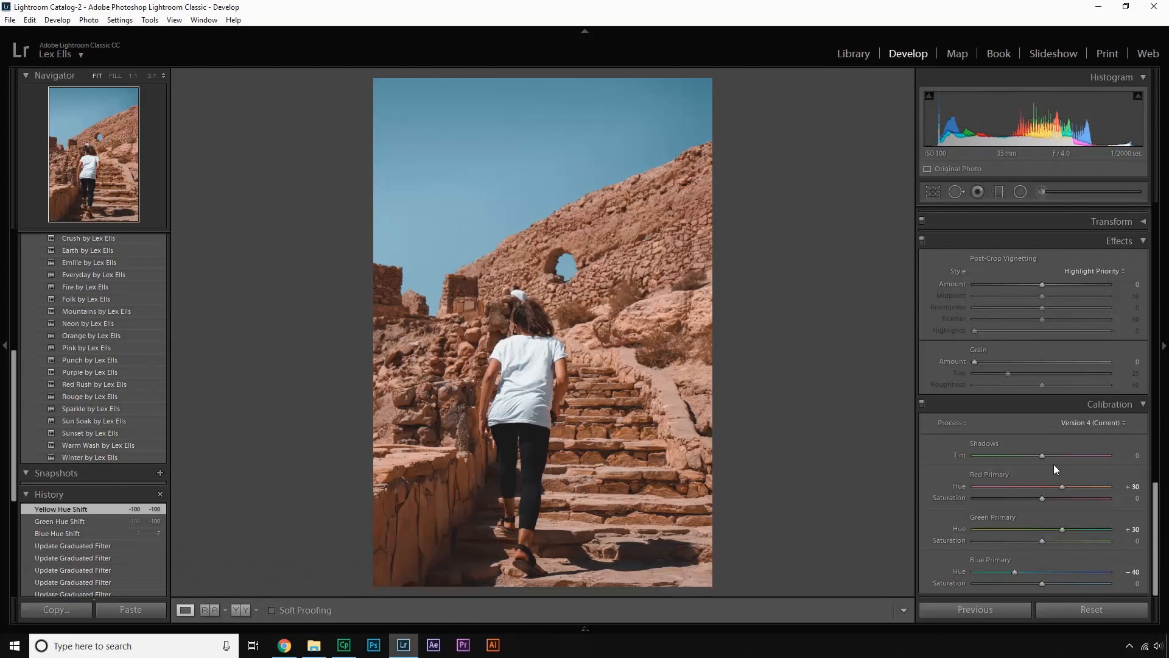
pyautogui.press('\\')
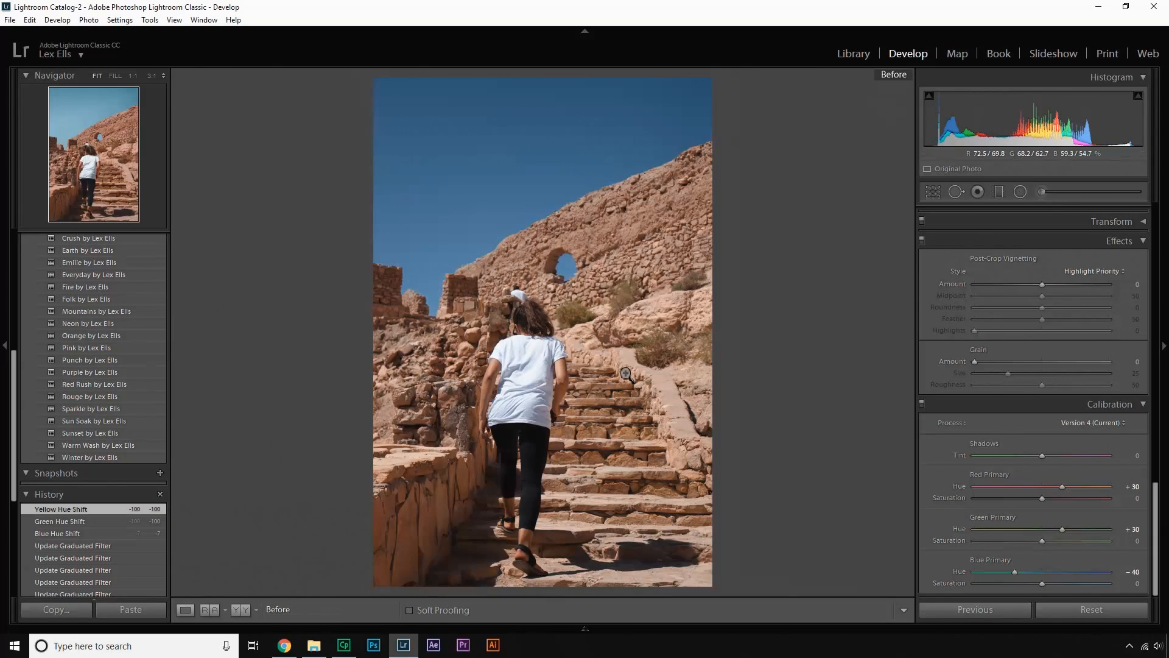
pyautogui.press('\\')
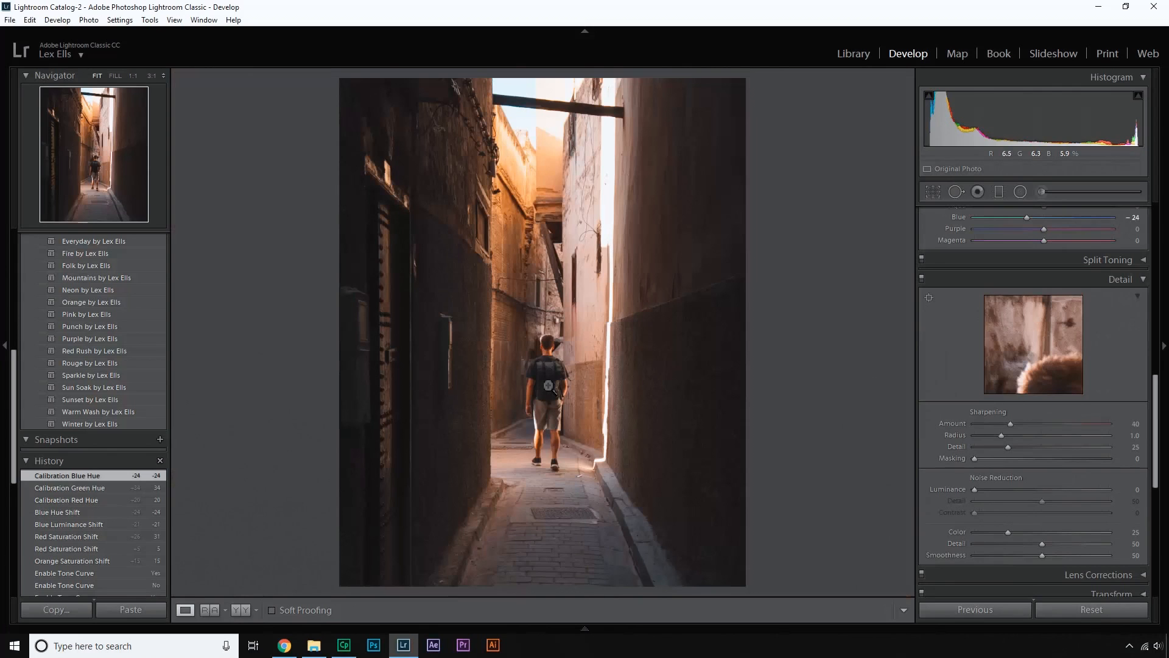
# Try color noise reduction at 0 on the alley photo while examining the man's backpack at 1:1
pyautogui.click(548, 385)
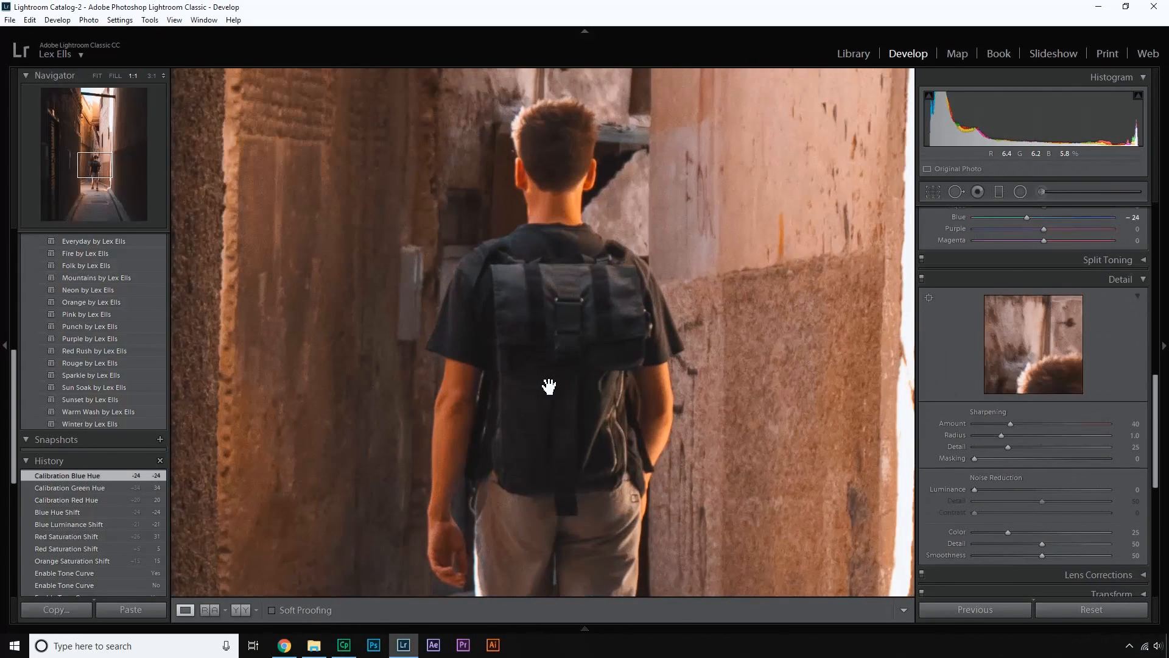
pyautogui.moveTo(554, 376); pyautogui.dragTo(557, 357)
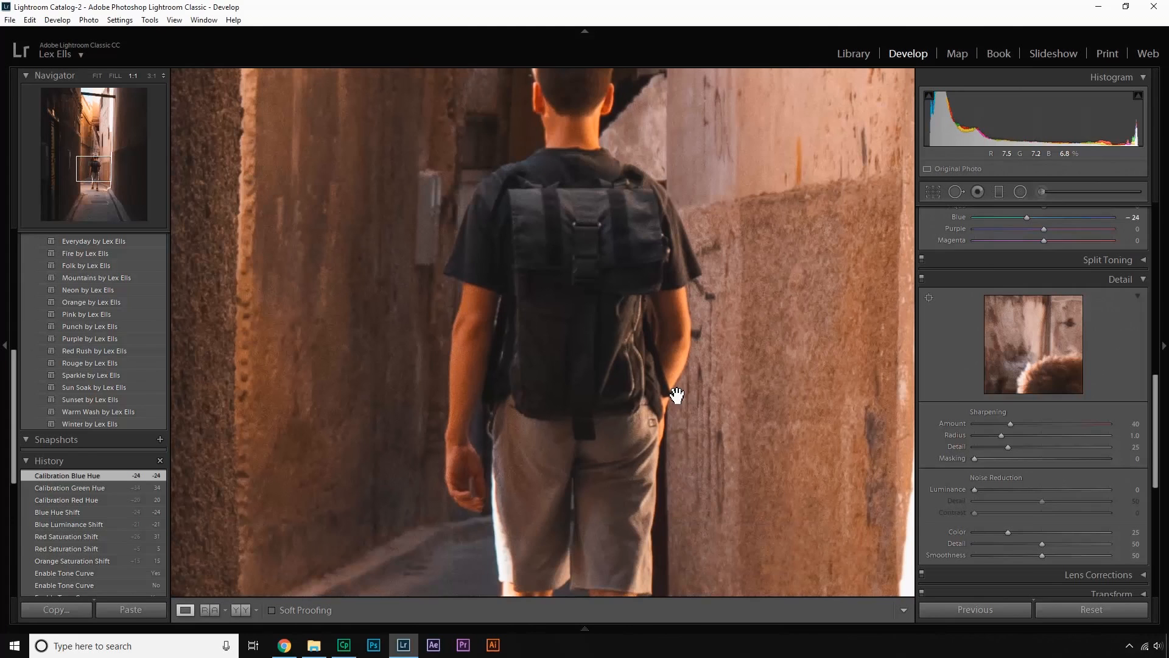
pyautogui.moveTo(1008, 532); pyautogui.dragTo(927, 546)
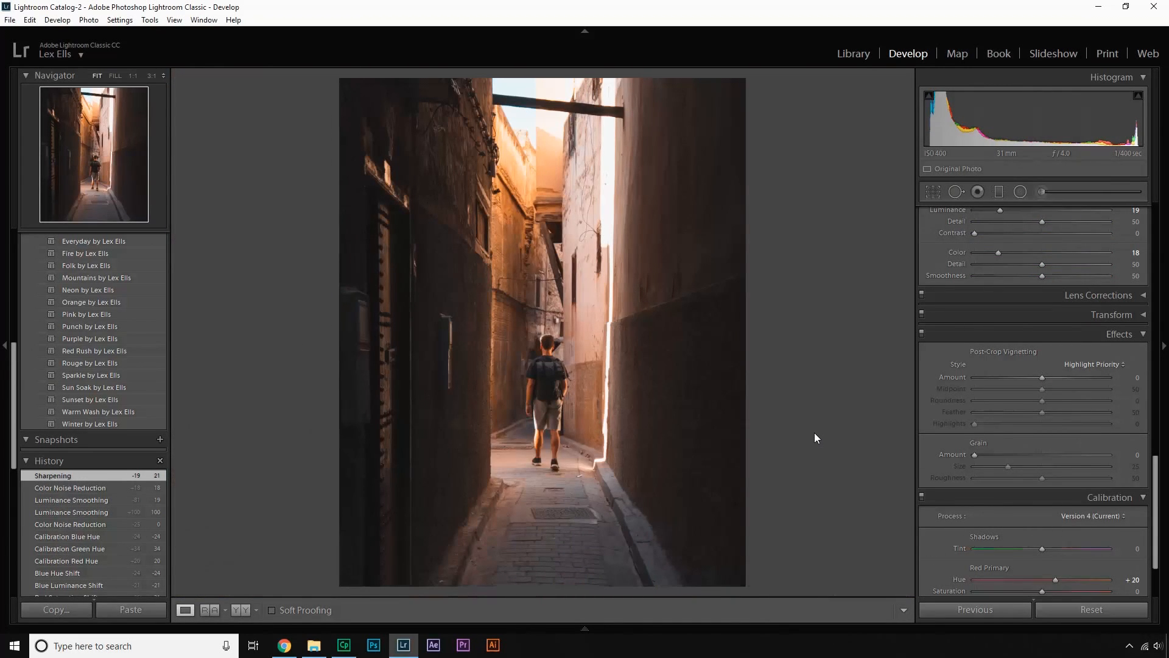
# Compare the before and after versions of the edited alley photo with the man
pyautogui.press('\\')
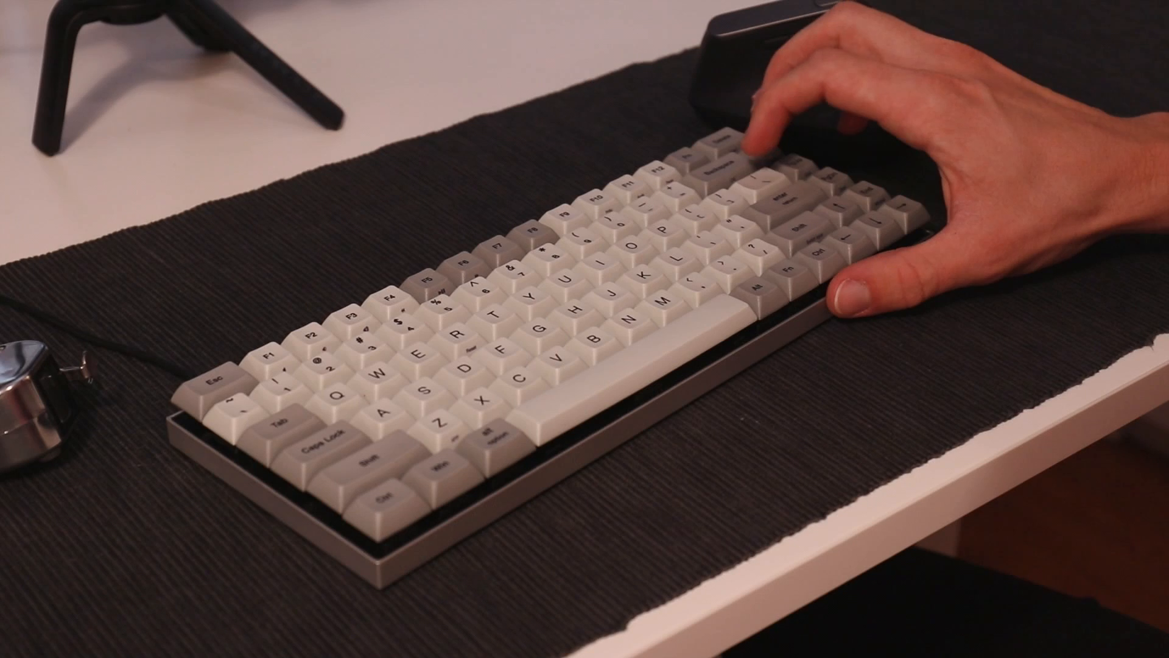
pyautogui.press('\\')
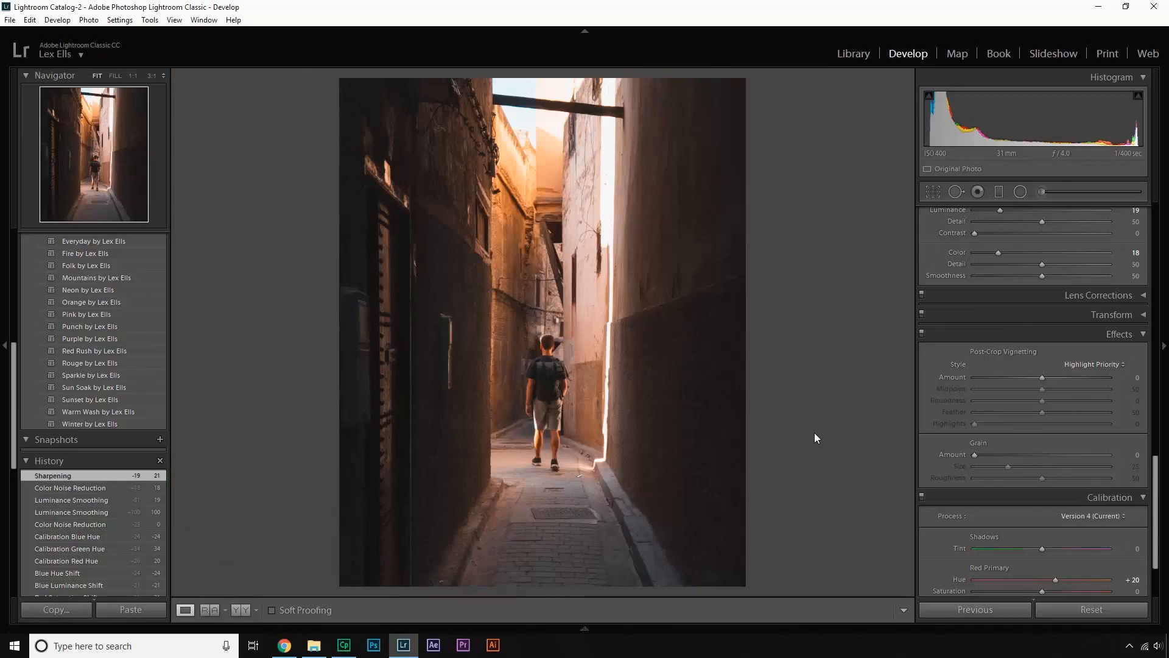
pyautogui.press('\\')
pyautogui.press('\\')
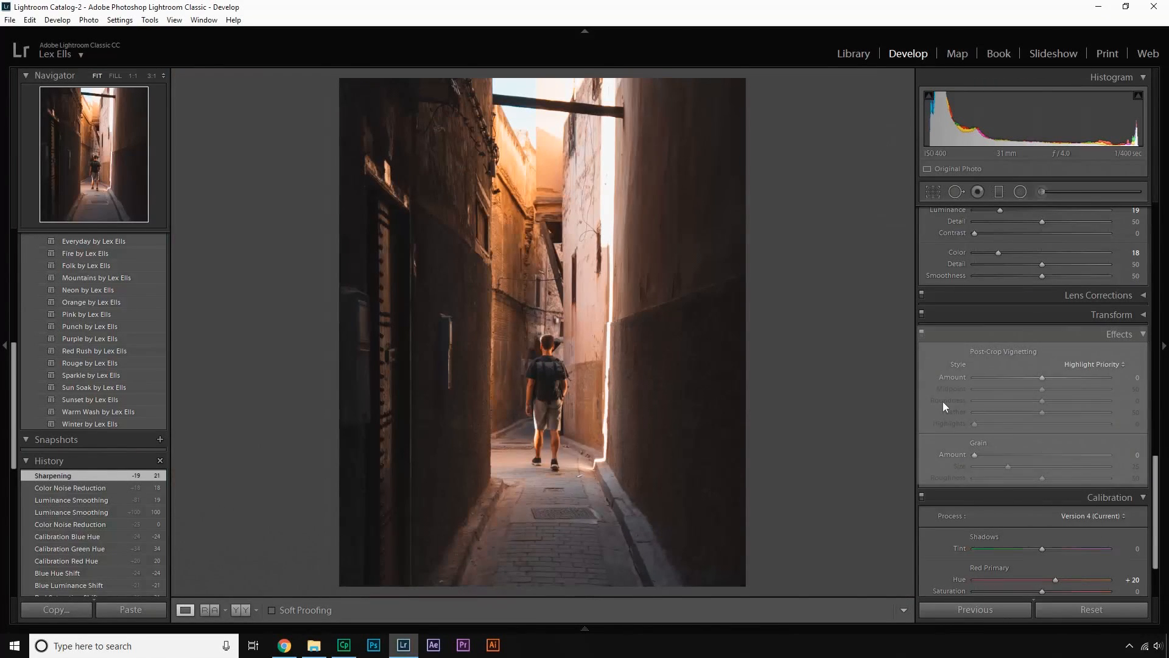
# Set the post-crop vignette to amount -9 and midpoint 49, and export the photo to the Edited subfolder of its original folder
pyautogui.moveTo(1030, 377)
pyautogui.mouseDown()
pyautogui.moveTo(937, 382)
pyautogui.moveTo(1136, 382)
pyautogui.moveTo(1034, 391)
pyautogui.mouseUp()
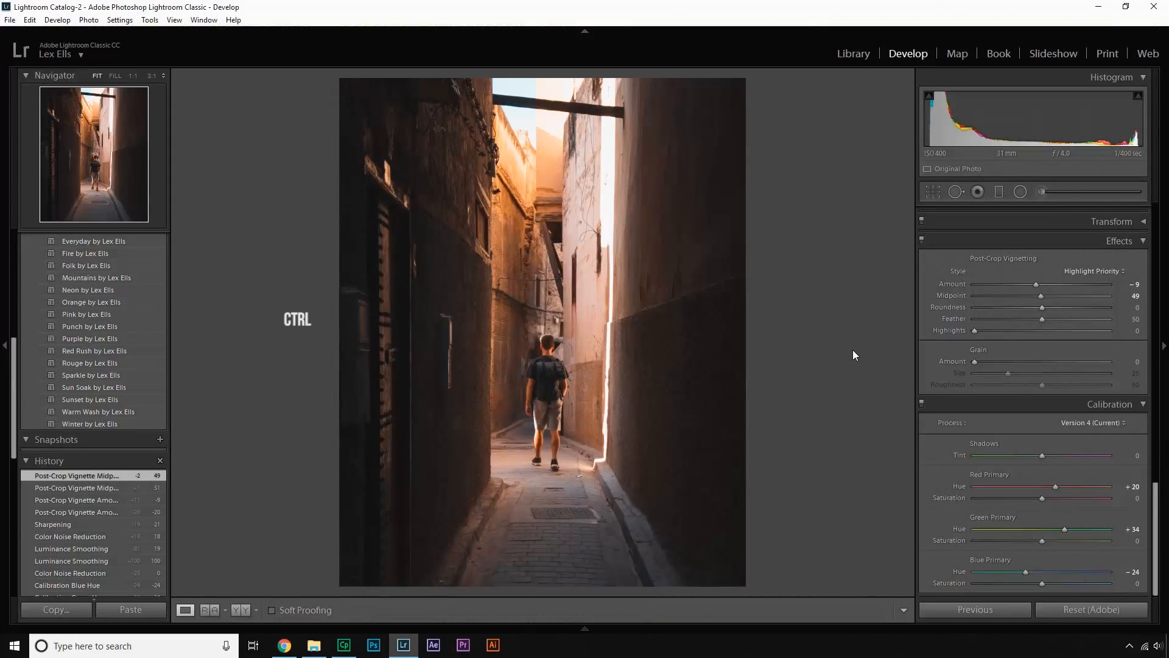
pyautogui.hotkey('ctrl', 'shift', 'e')
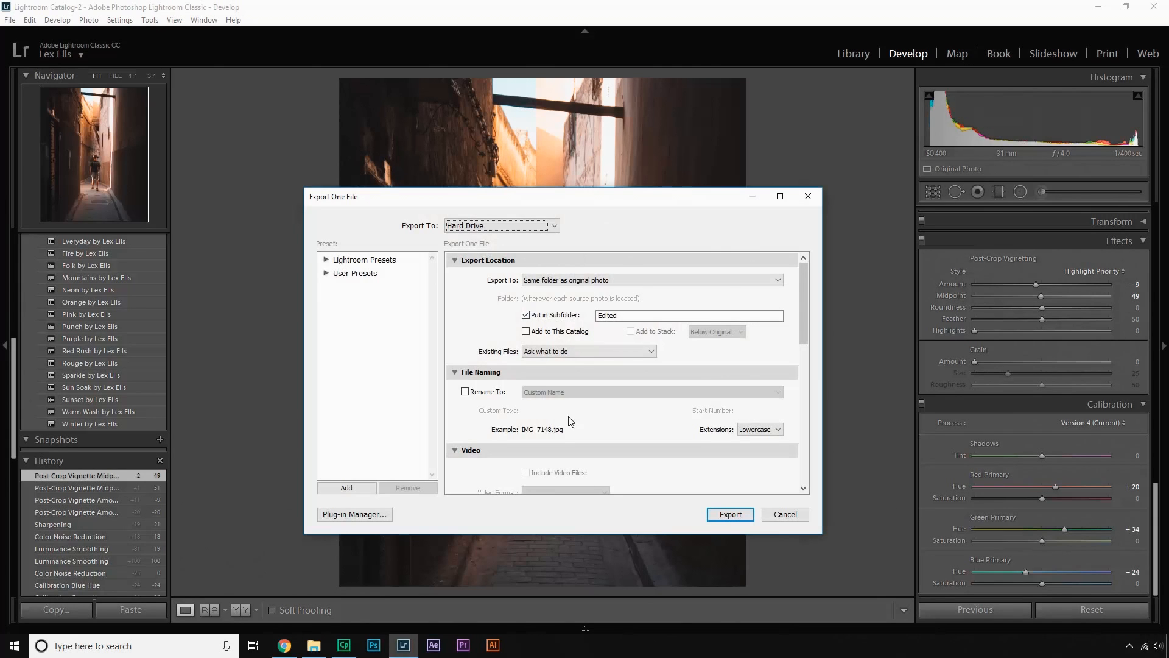
pyautogui.click(710, 513)
pyautogui.click(721, 408)
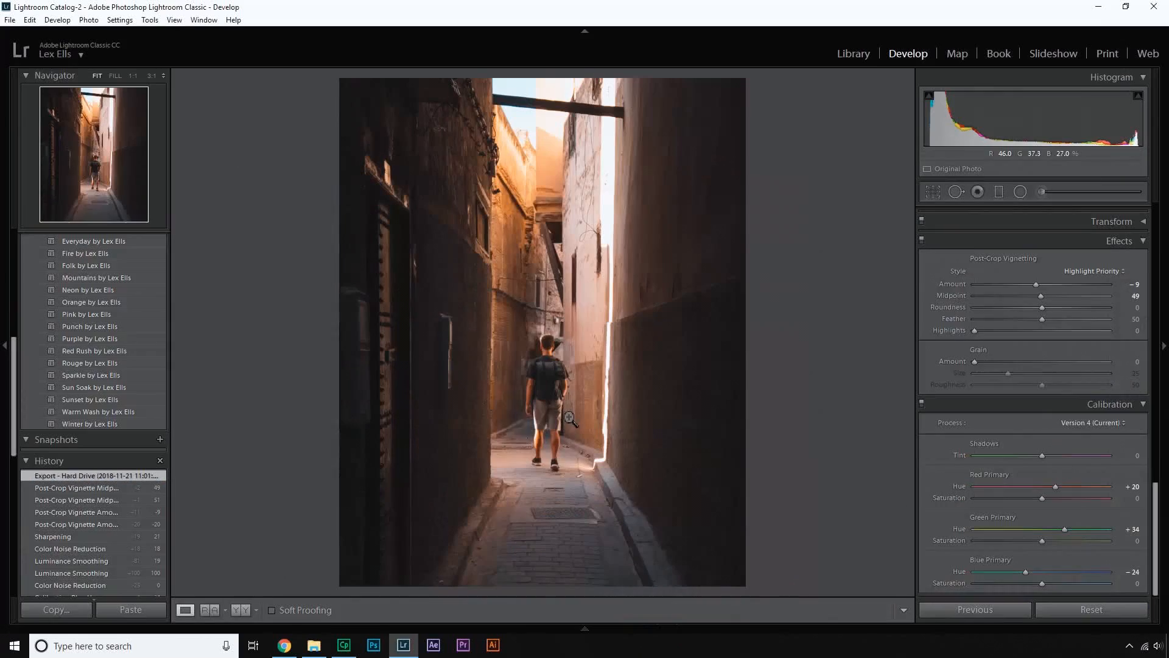
# Copy the photo's develop settings without crop and spot removal, and paste them onto the alley photo of the woman in the white T-shirt
pyautogui.click(59, 610)
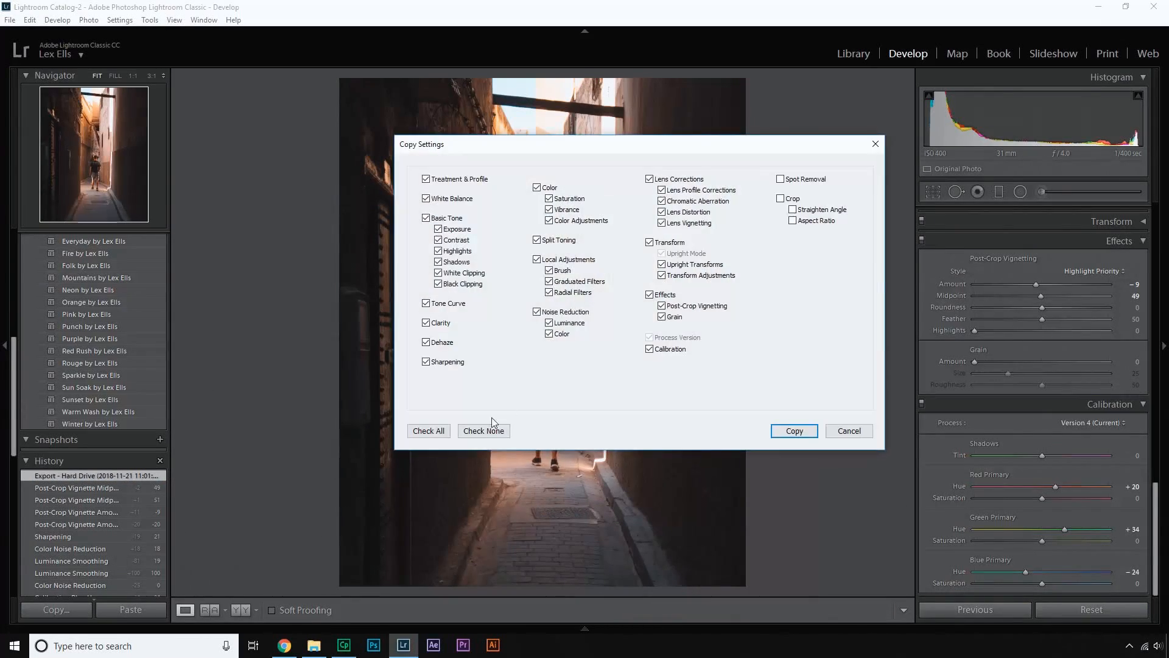
pyautogui.click(798, 429)
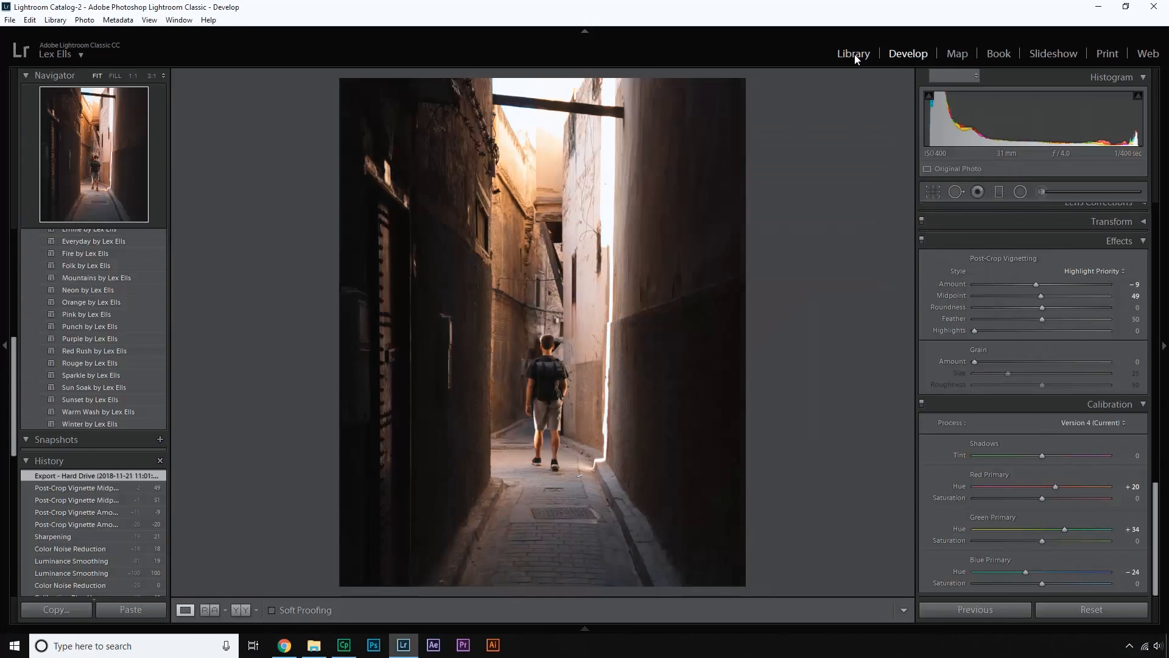
pyautogui.click(853, 53)
pyautogui.click(216, 140)
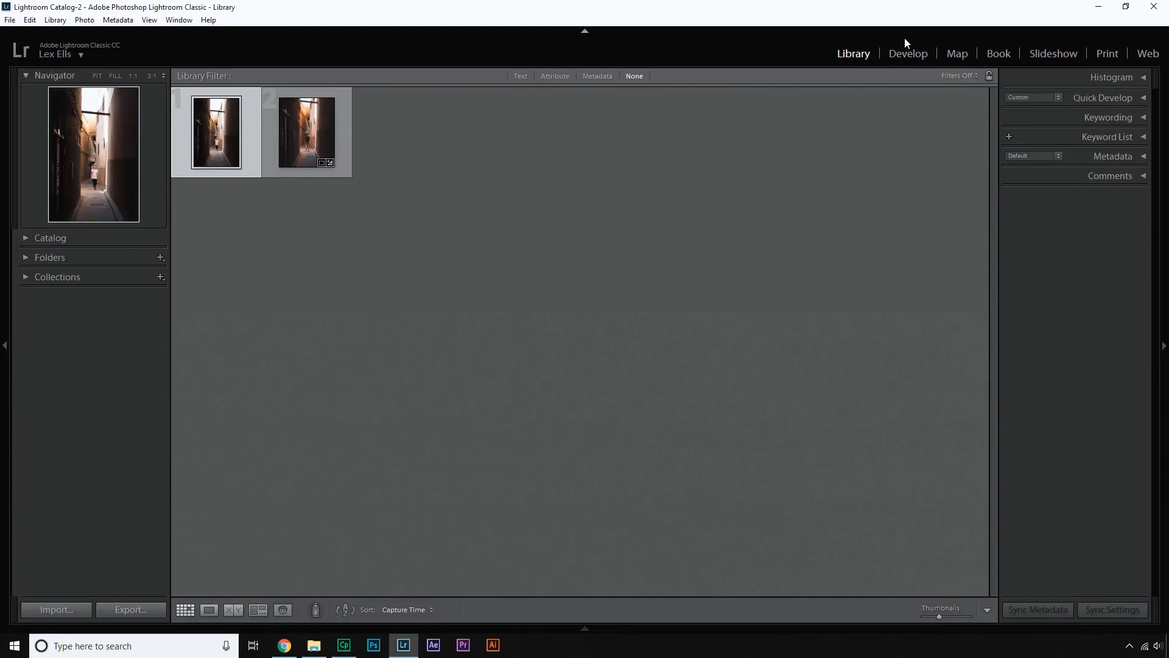
pyautogui.click(908, 54)
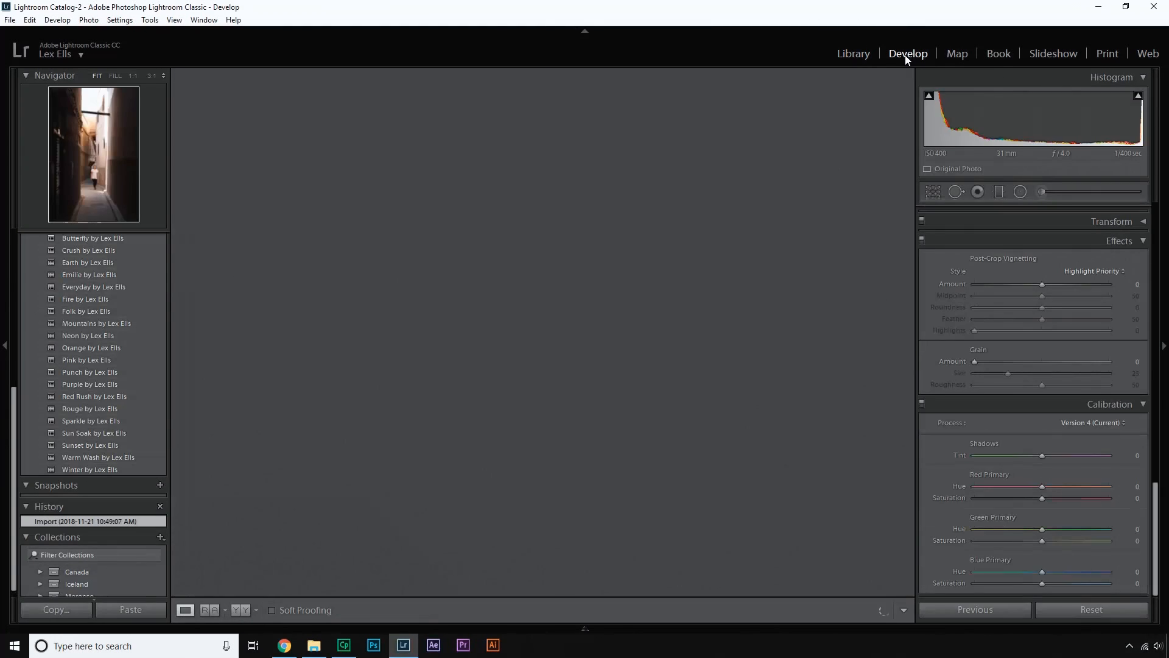
pyautogui.click(130, 609)
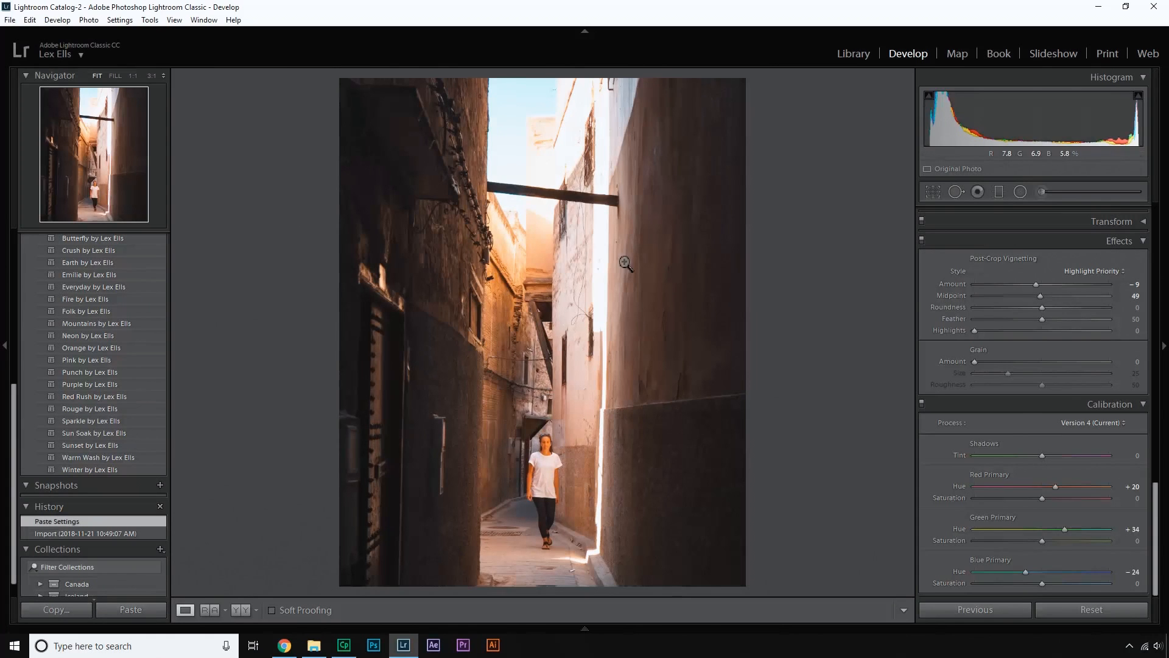
# Reposition the 4 x 5 crop lower on the woman's alley photo and set its angle to -0.02
pyautogui.scroll(5, 938, 300)
pyautogui.click(933, 191)
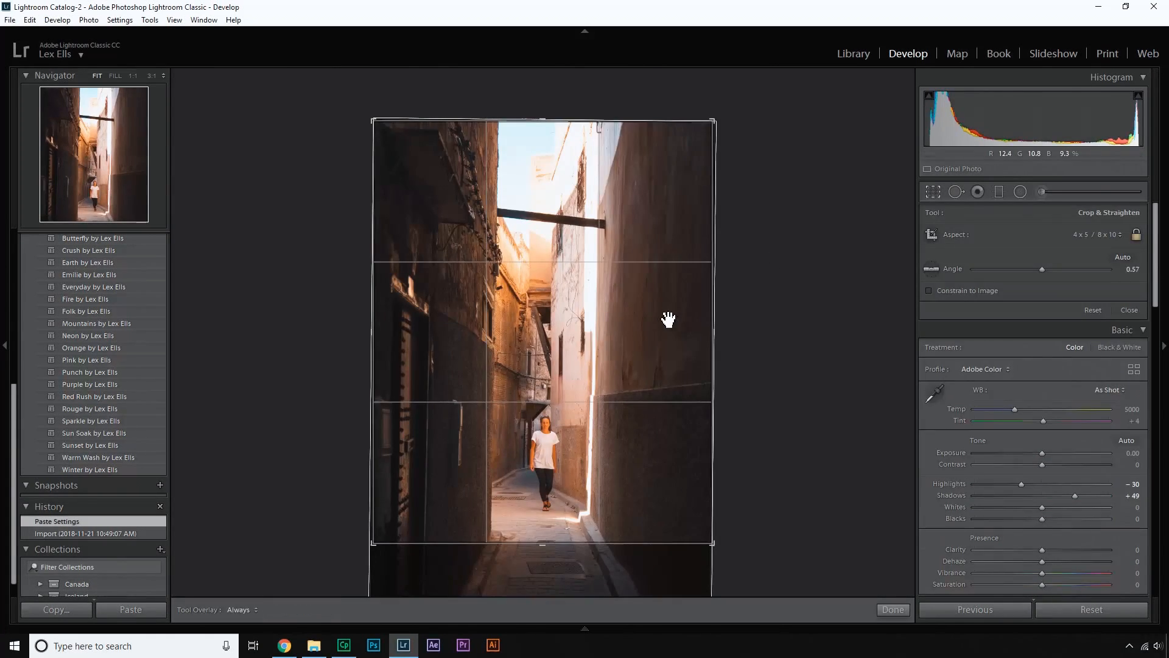
pyautogui.moveTo(669, 319); pyautogui.dragTo(672, 289)
pyautogui.moveTo(750, 355); pyautogui.dragTo(753, 352)
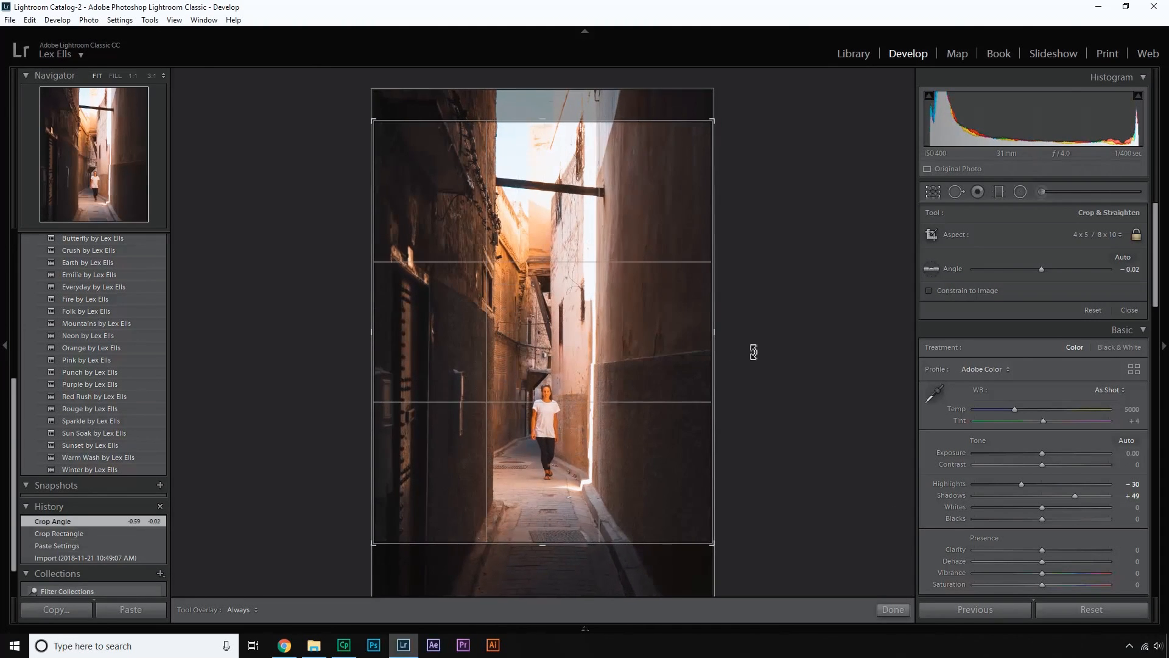
pyautogui.click(887, 611)
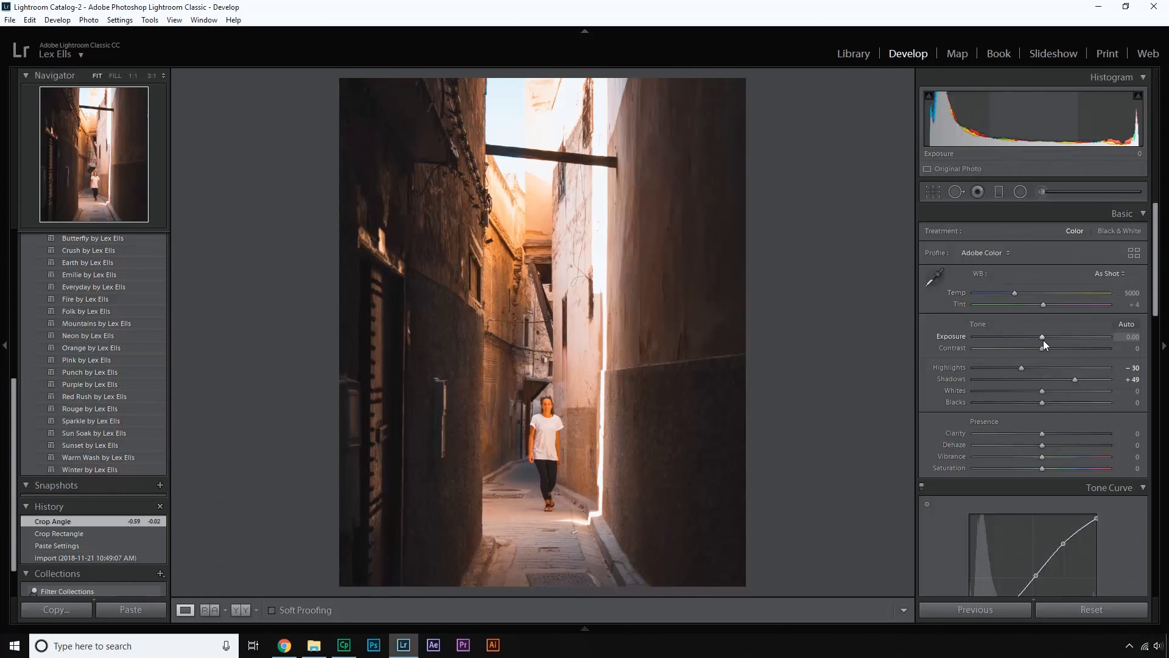
# Set exposure to -0.34, red hue to -14, orange saturation to -13 and aqua luminance to -29
pyautogui.moveTo(1042, 337); pyautogui.dragTo(1033, 346)
pyautogui.scroll(-7, 957, 378)
pyautogui.click(999, 315)
pyautogui.moveTo(1055, 357); pyautogui.dragTo(1024, 393)
pyautogui.click(1070, 314)
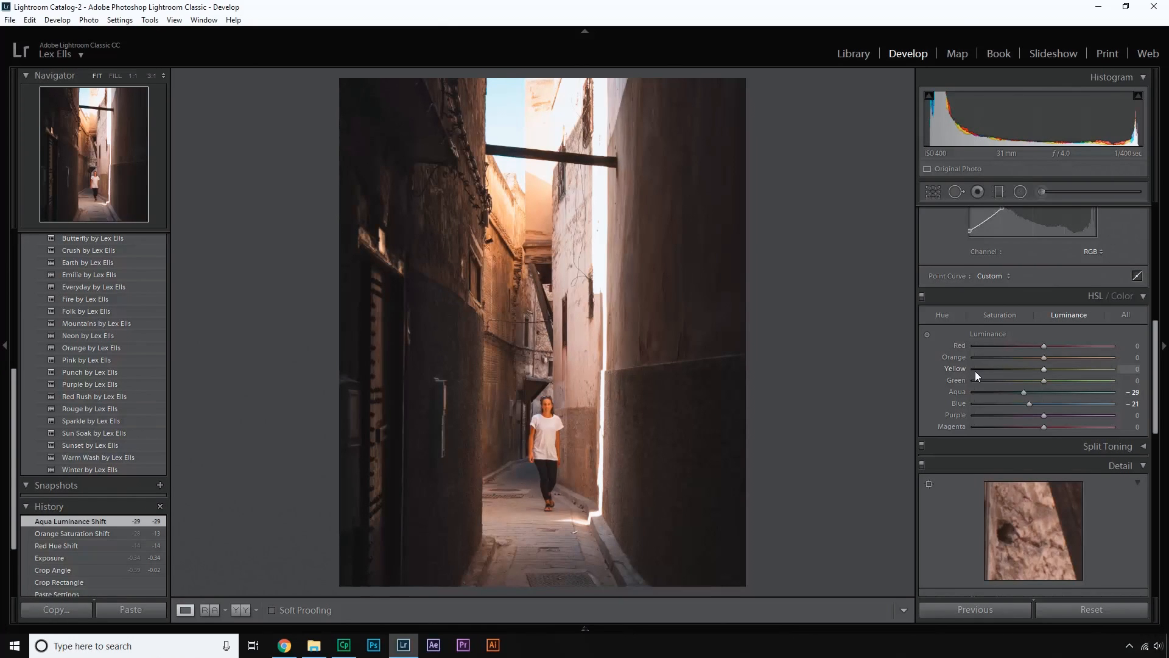
# Add both edited alley photos to the Morocco collection and open that collection
pyautogui.click(839, 57)
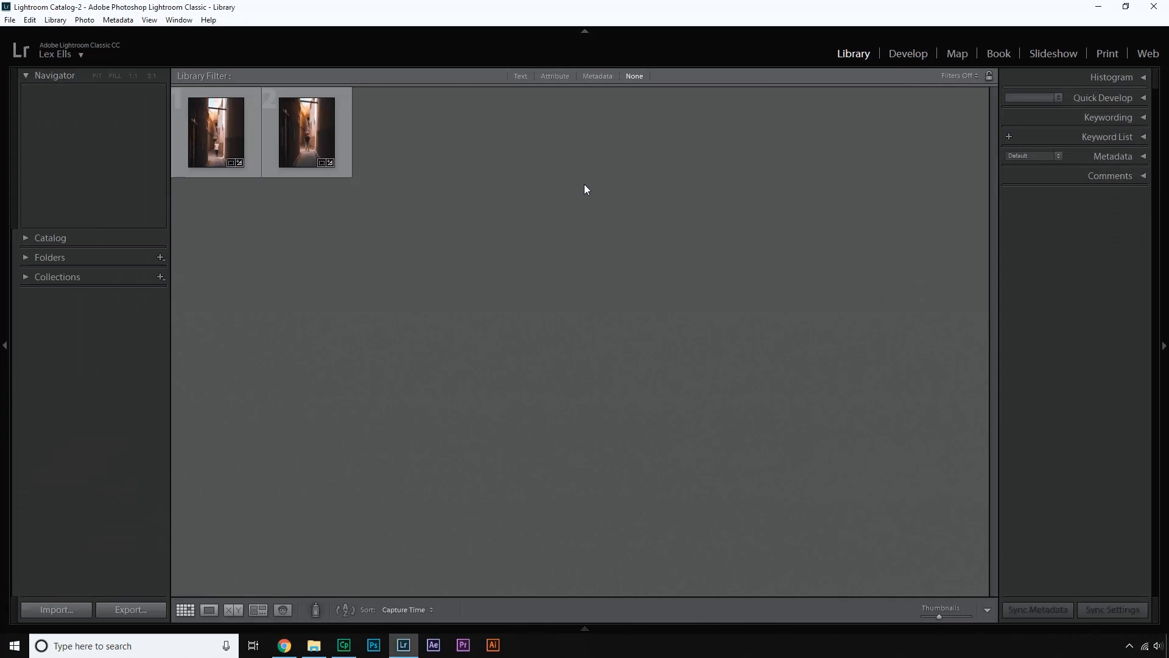
pyautogui.click(37, 276)
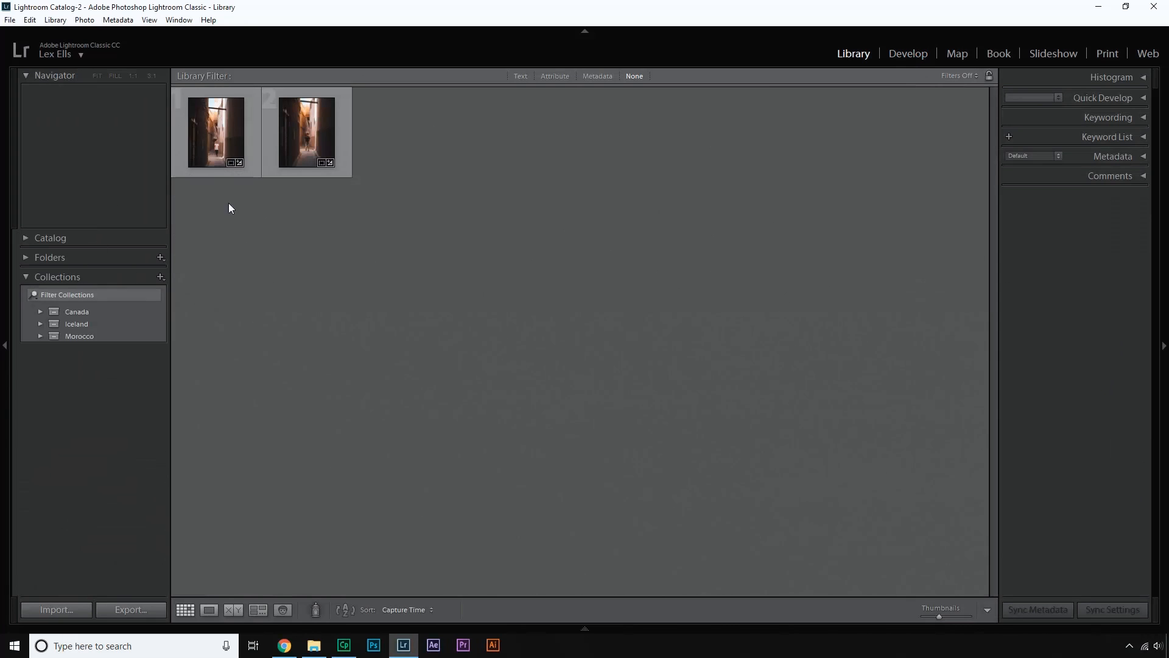
pyautogui.click(306, 134)
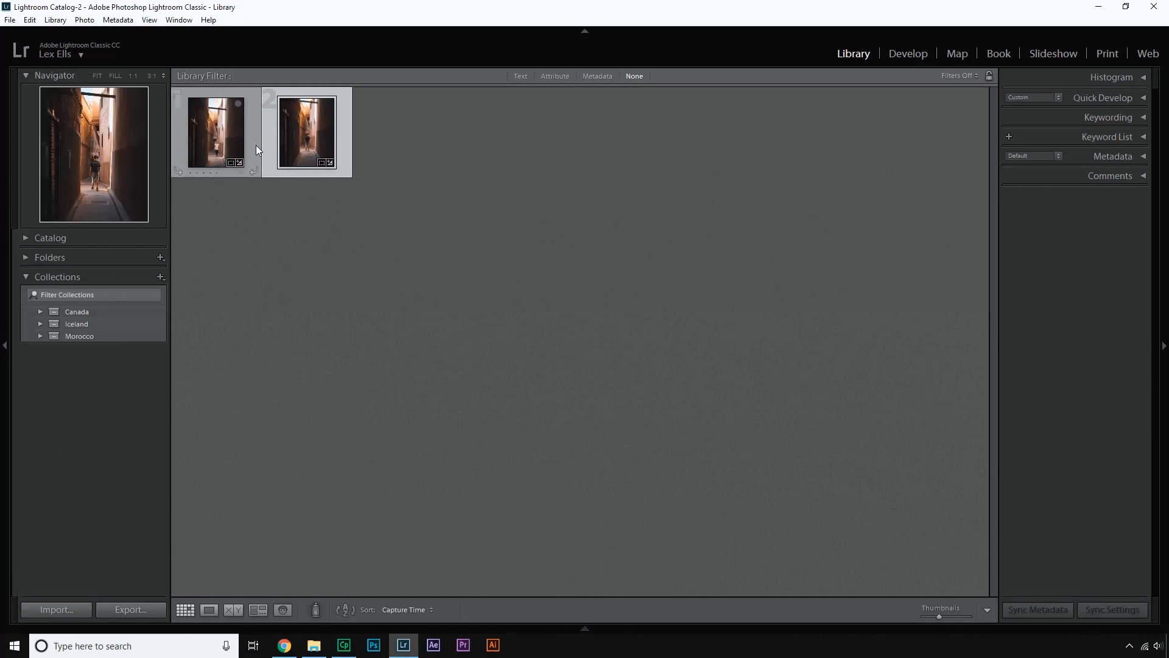
pyautogui.keyDown('ctrl'); pyautogui.click(224, 129); pyautogui.keyUp('ctrl')
pyautogui.moveTo(224, 127); pyautogui.dragTo(99, 338)
pyautogui.click(86, 336)
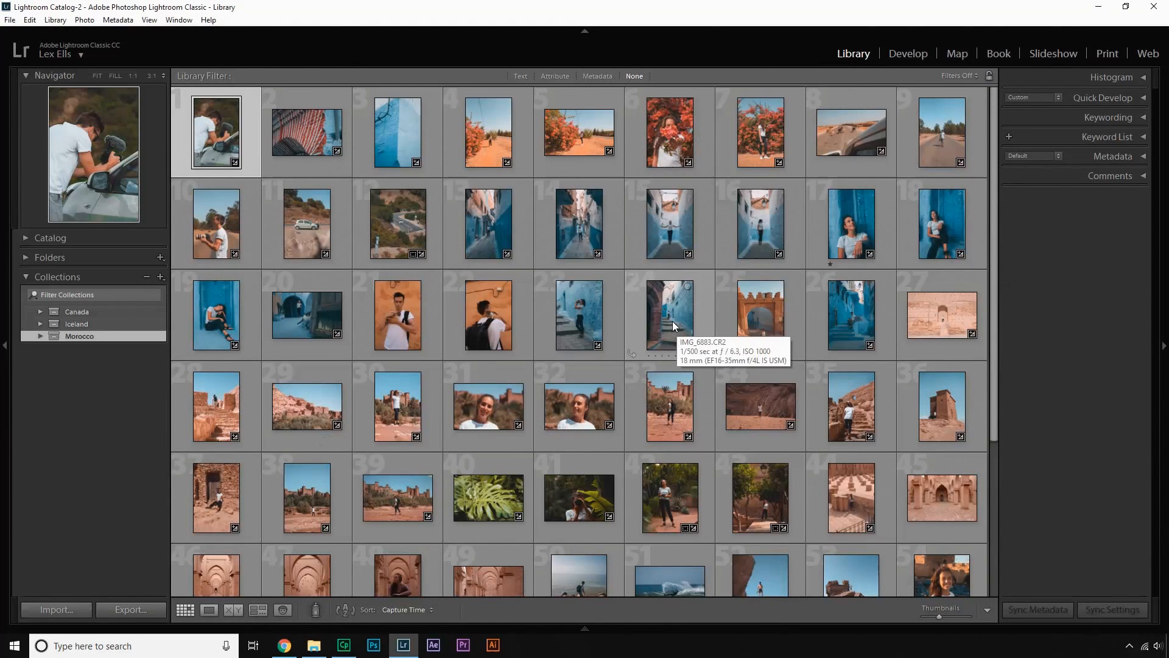
# View the flower portrait, winding road and blue street photos from the Morocco collection at full size
pyautogui.doubleClick(669, 139)
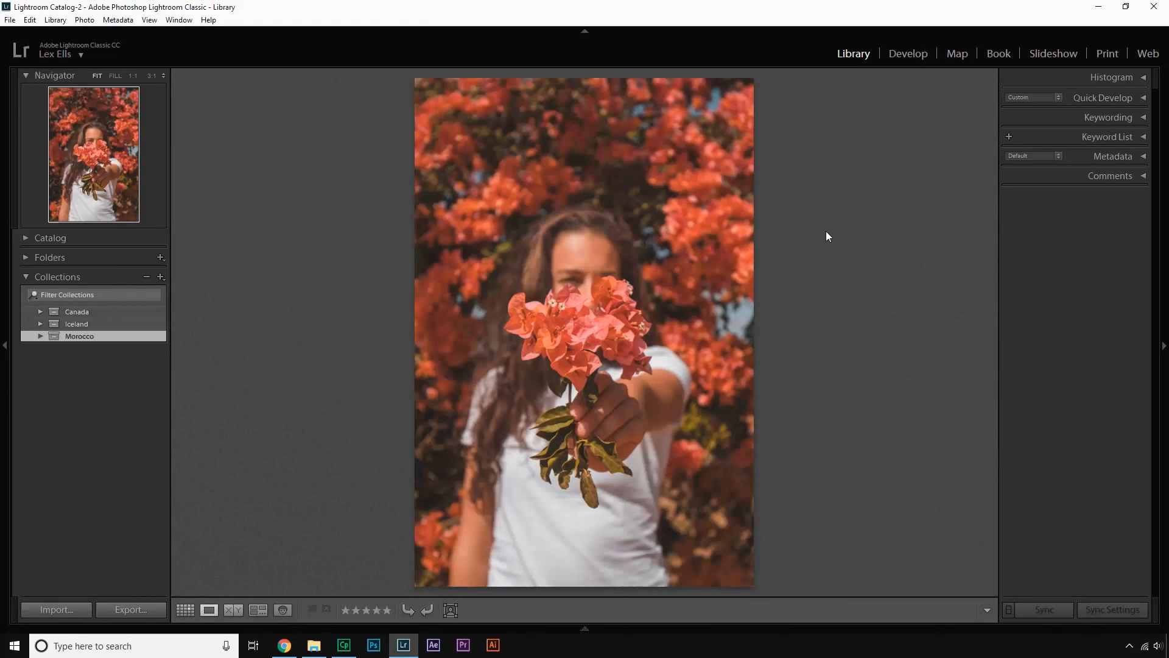
pyautogui.press('g')
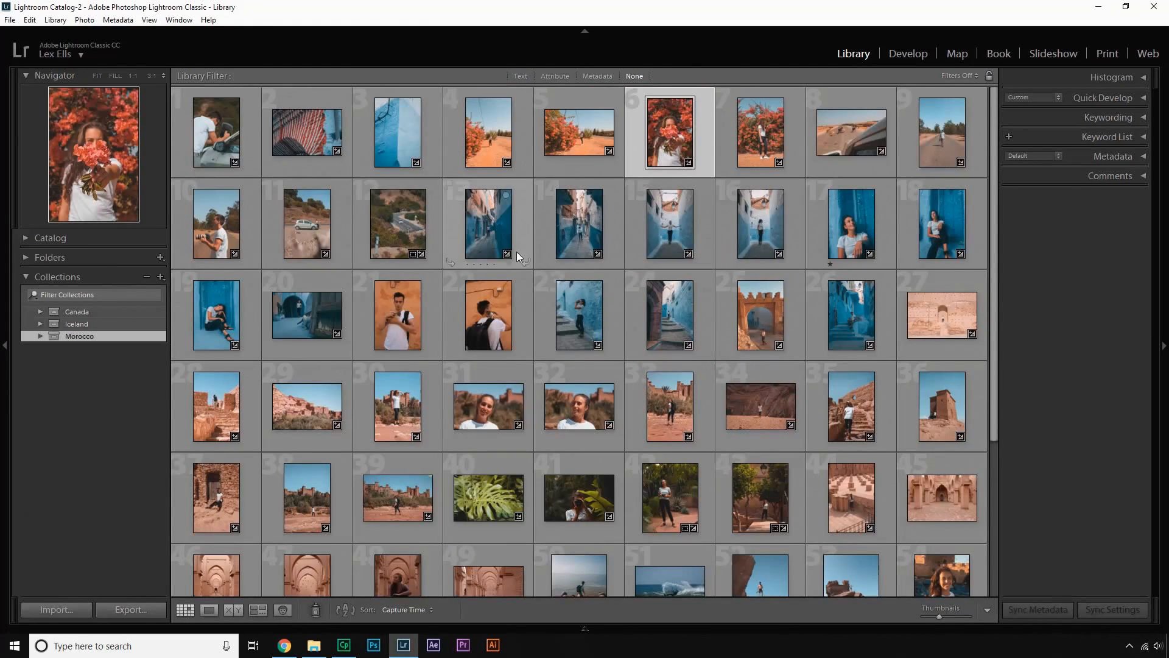
pyautogui.doubleClick(384, 217)
pyautogui.press('g')
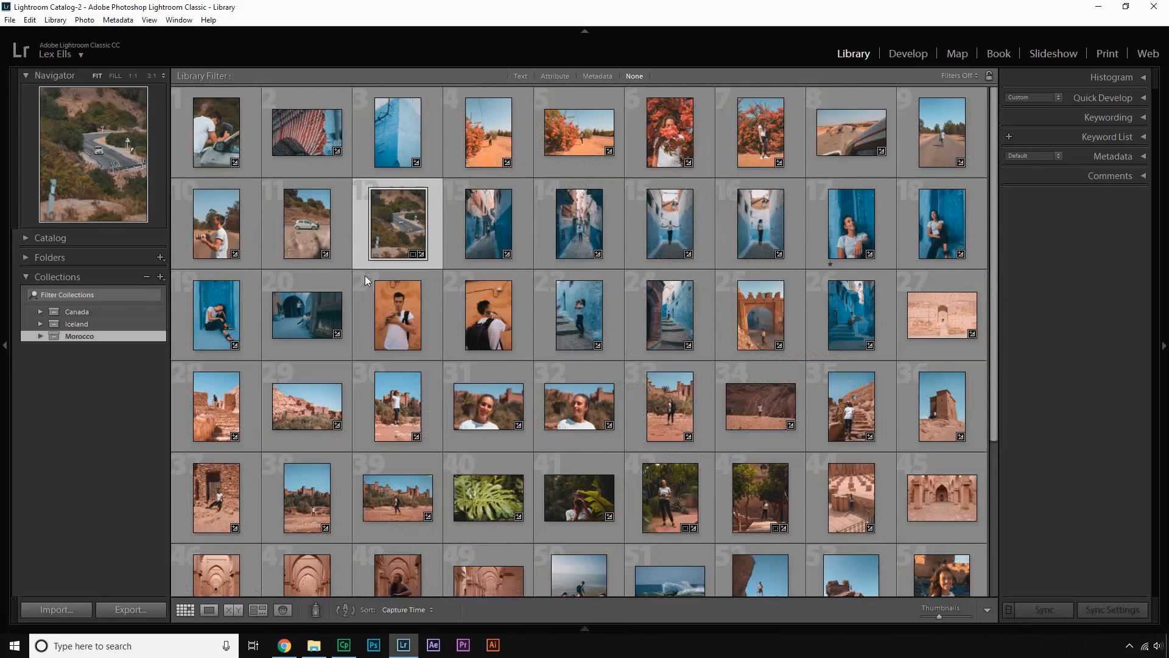
pyautogui.doubleClick(598, 226)
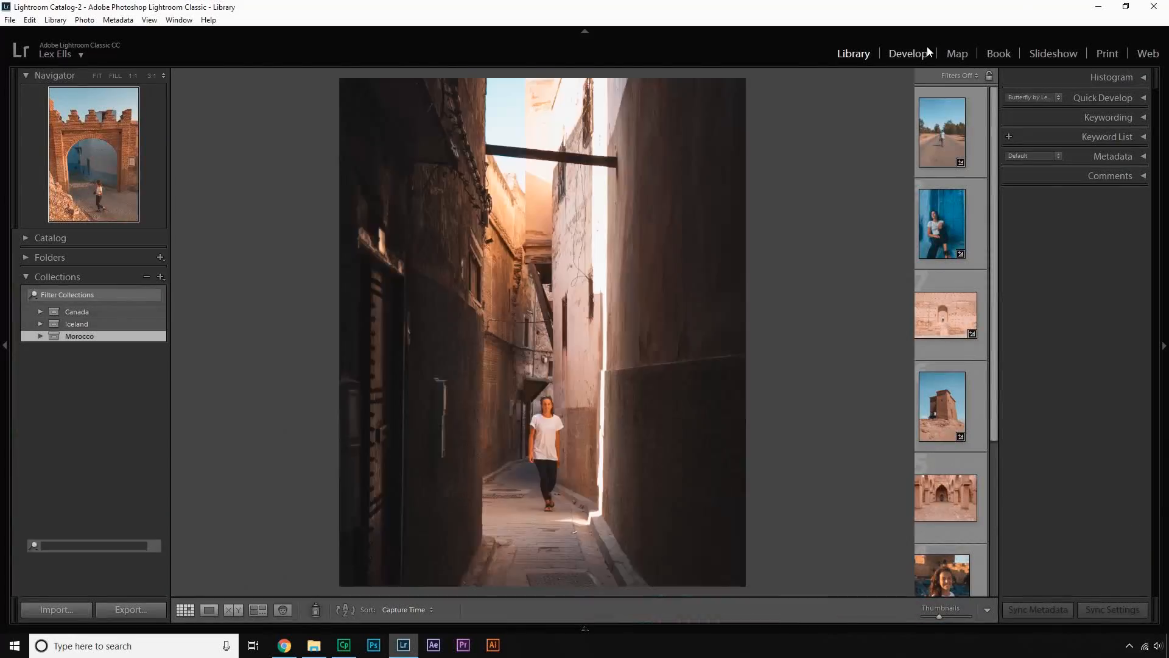
# Heal away the wall sign on the brick arch photo with Spot Removal at size 75, sampling the wall just below it
pyautogui.click(922, 49)
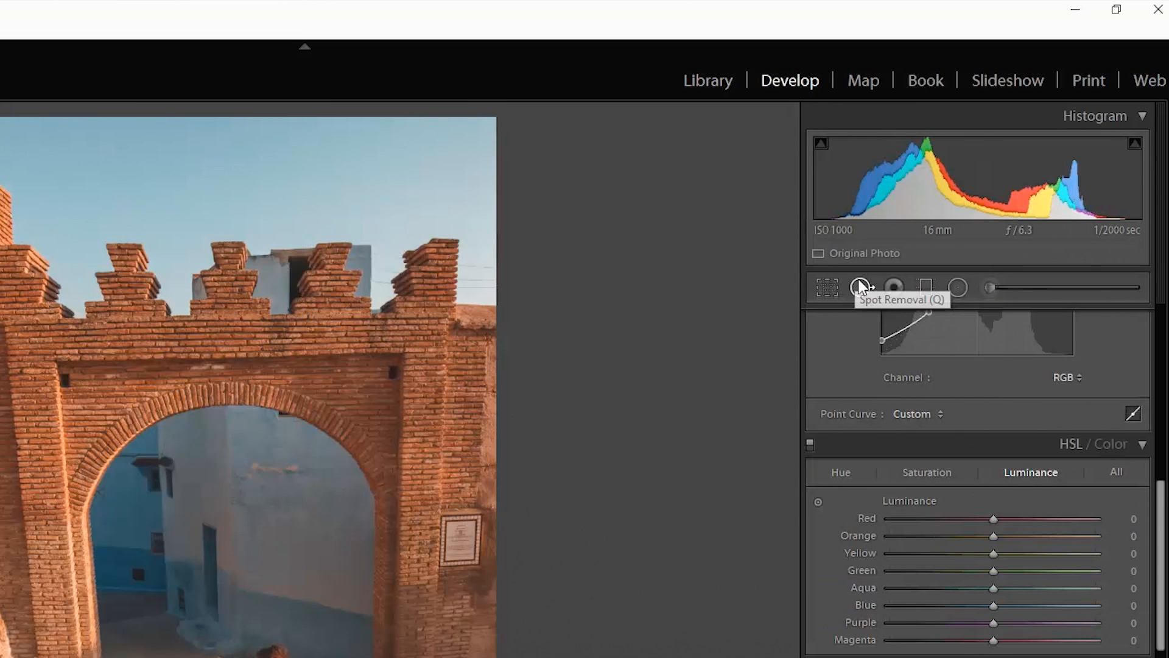
pyautogui.click(859, 285)
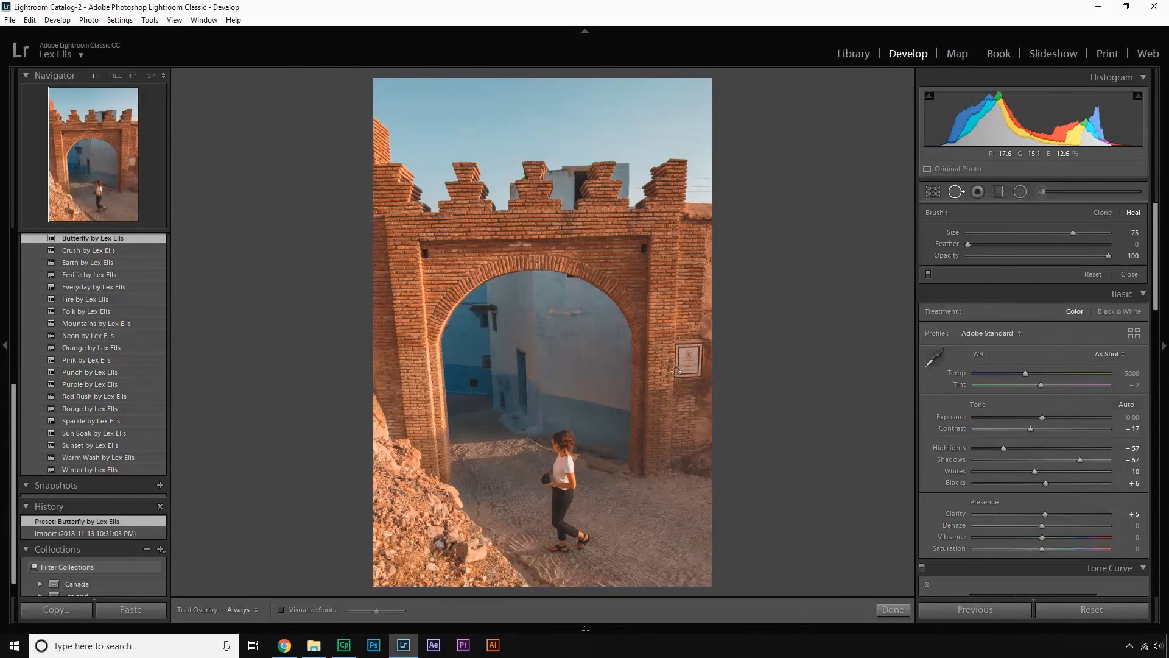
pyautogui.moveTo(676, 372)
pyautogui.mouseDown()
pyautogui.moveTo(680, 352)
pyautogui.moveTo(696, 371)
pyautogui.mouseUp()
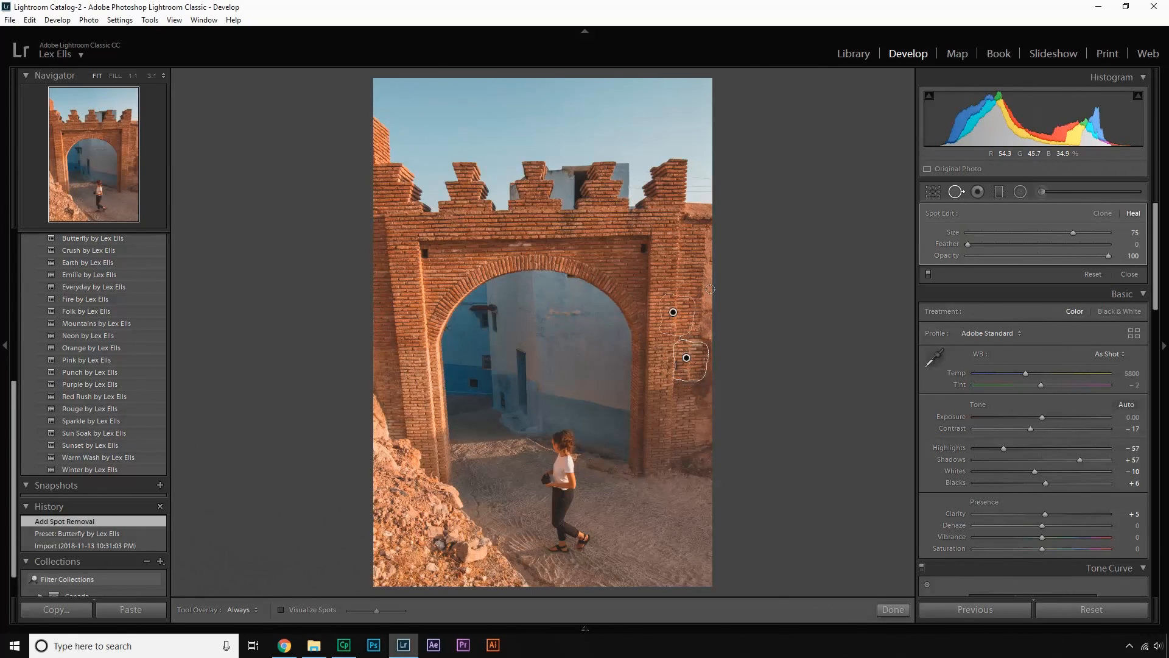
pyautogui.moveTo(676, 317); pyautogui.dragTo(690, 413)
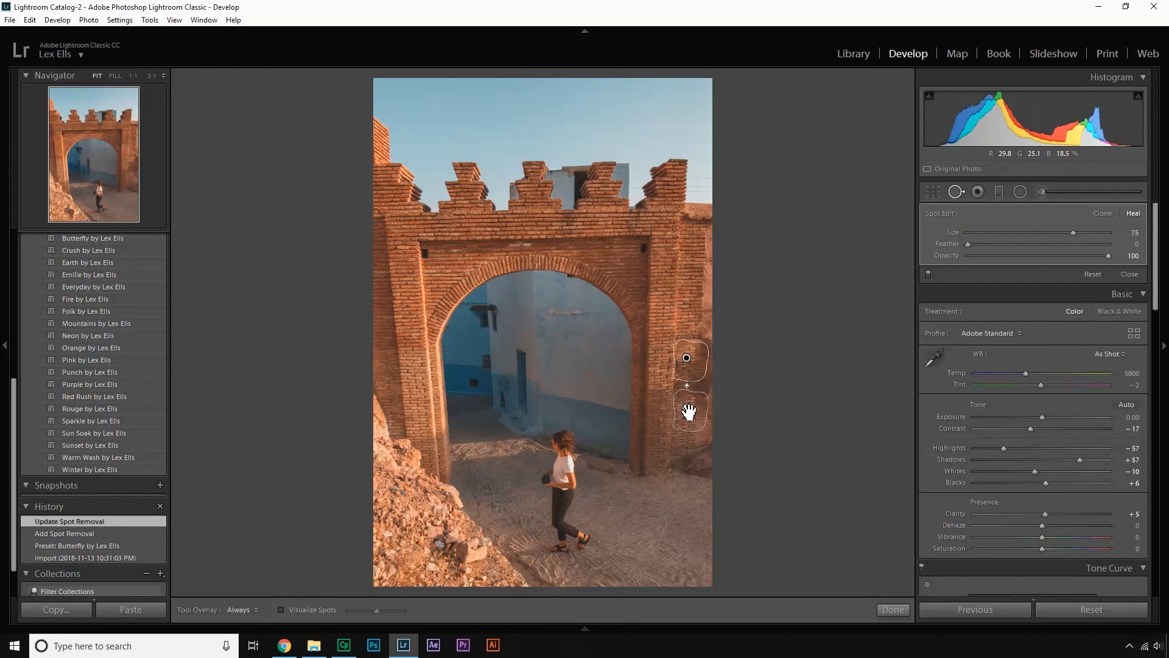
pyautogui.click(892, 609)
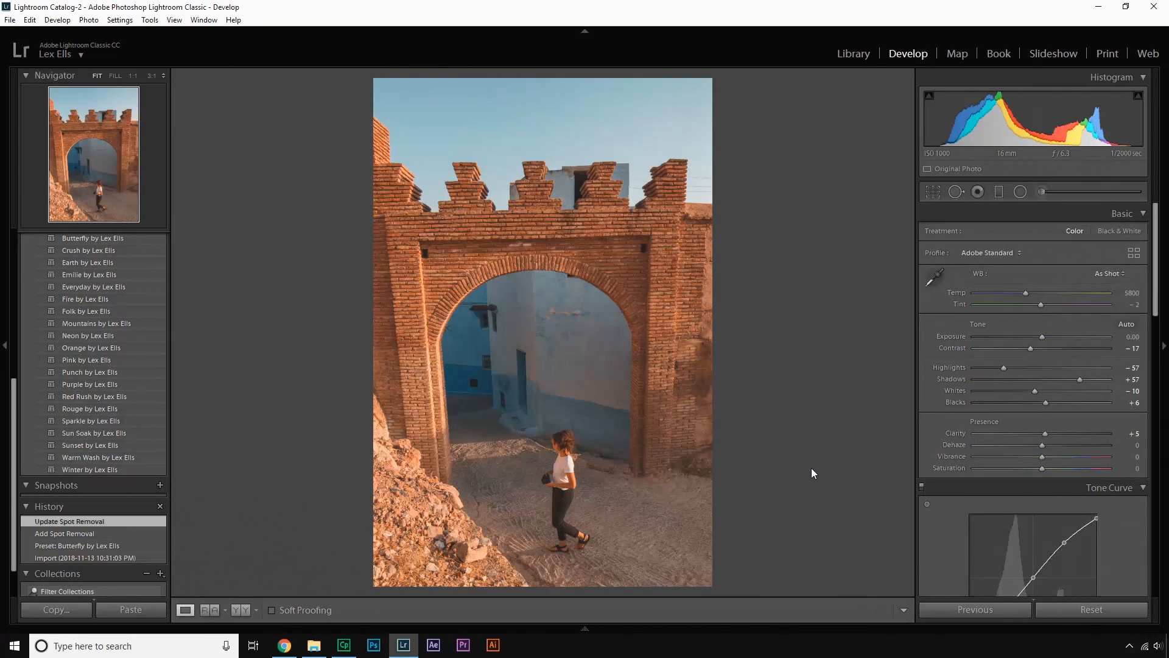